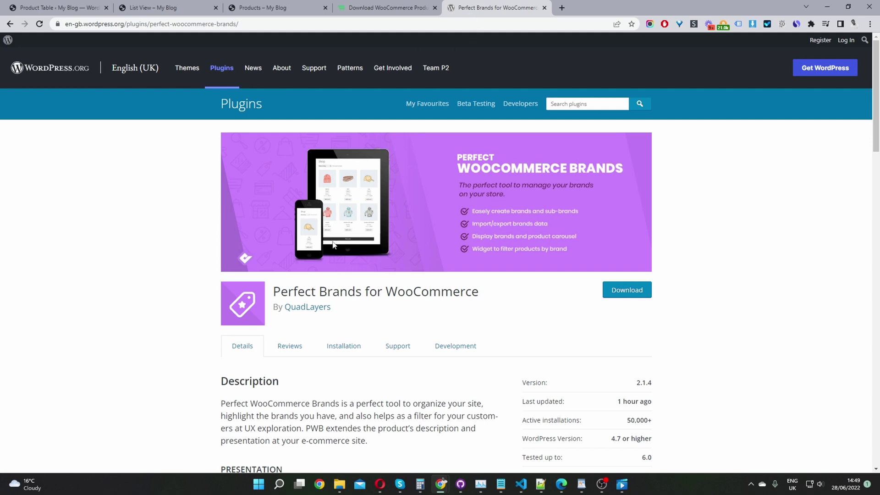
# Review the Perfect Brands for WooCommerce plugin page and switch to the WooCommerce Product Table plugin page
pyautogui.moveTo(369, 291); pyautogui.dragTo(454, 291)
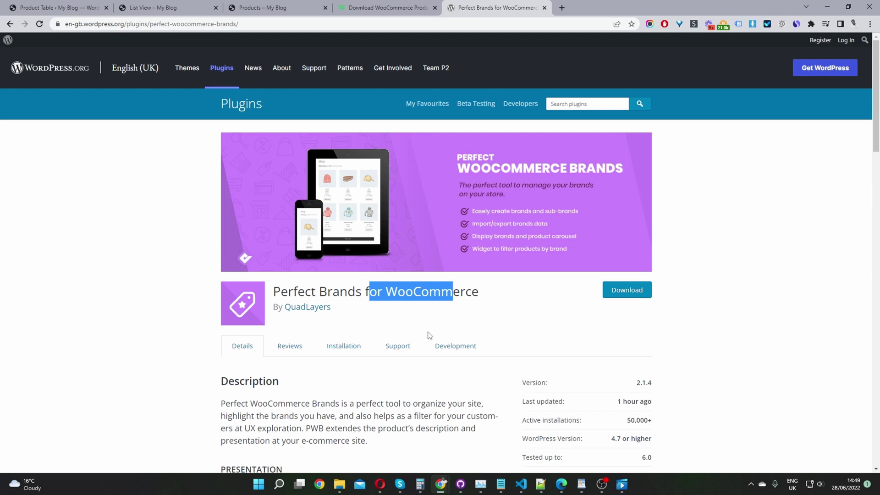
pyautogui.click(408, 12)
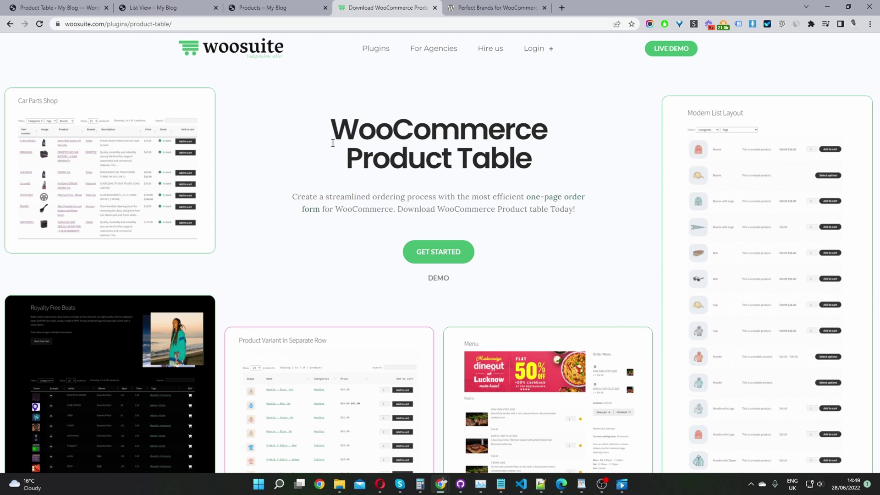
# Filter the Shop page's products by the Gucci brand and remove the filter again
pyautogui.click(262, 7)
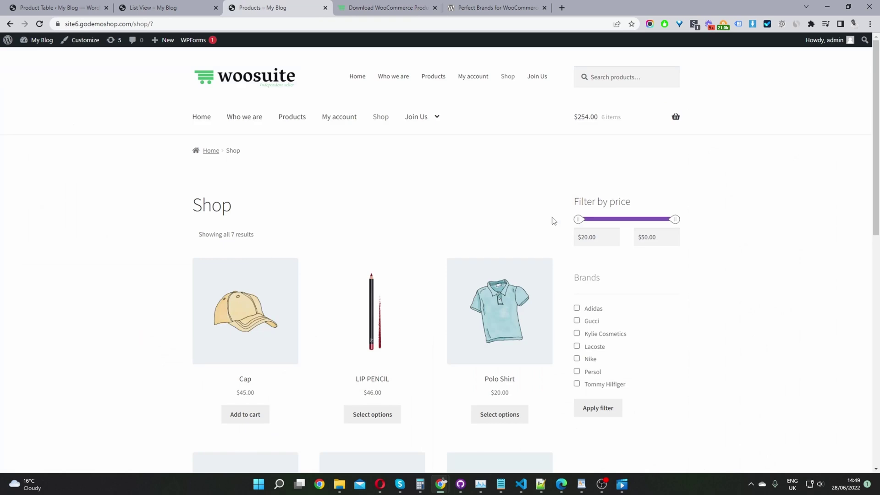
pyautogui.scroll(-2, 554, 220)
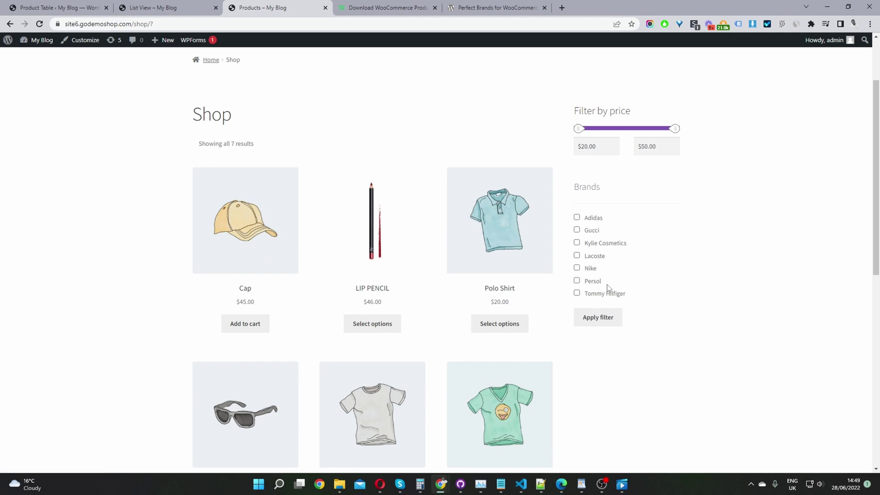
pyautogui.scroll(-2, 608, 286)
pyautogui.click(576, 142)
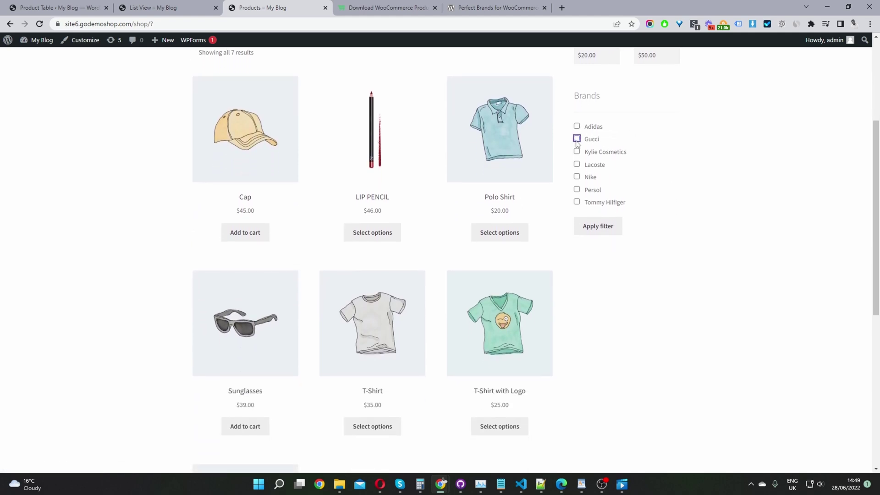
pyautogui.click(601, 229)
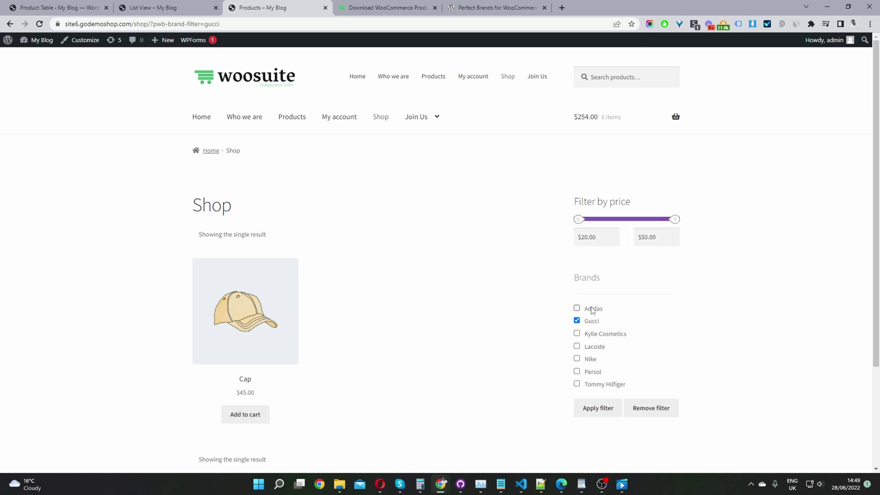
pyautogui.click(667, 414)
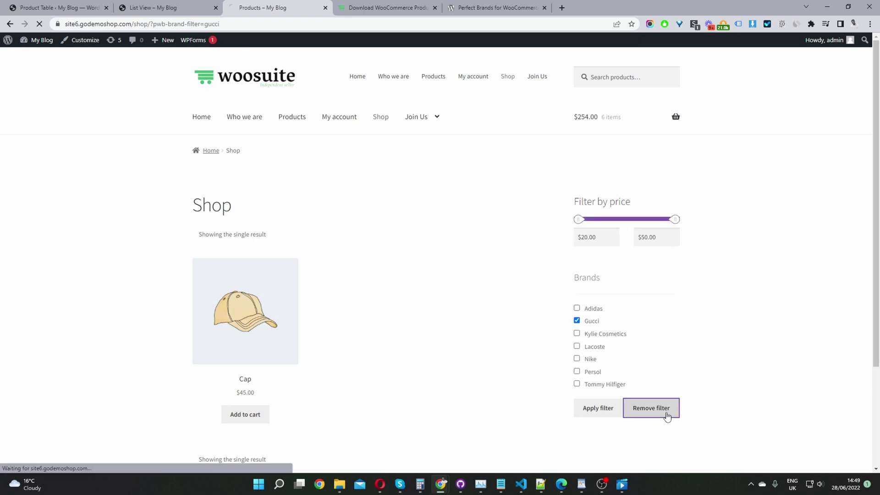
pyautogui.scroll(-2, 391, 281)
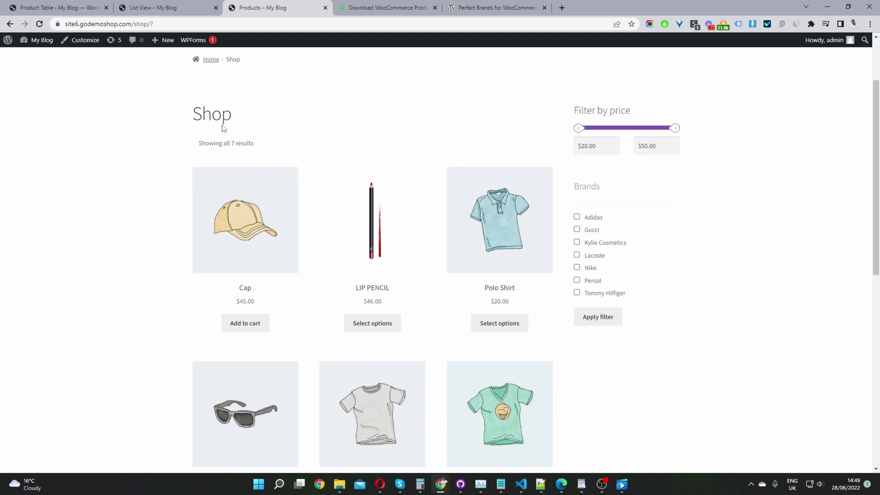
# Filter the product table on the List View page by the Gucci brand
pyautogui.click(155, 10)
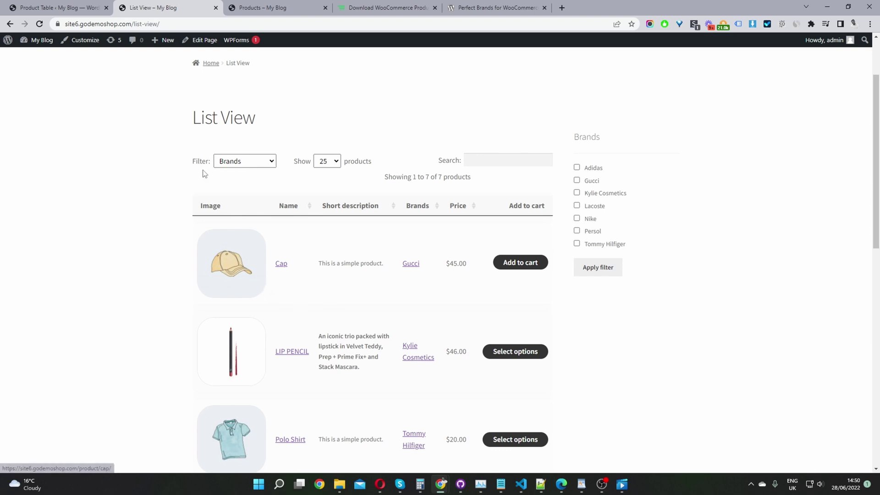
pyautogui.click(237, 169)
pyautogui.click(241, 192)
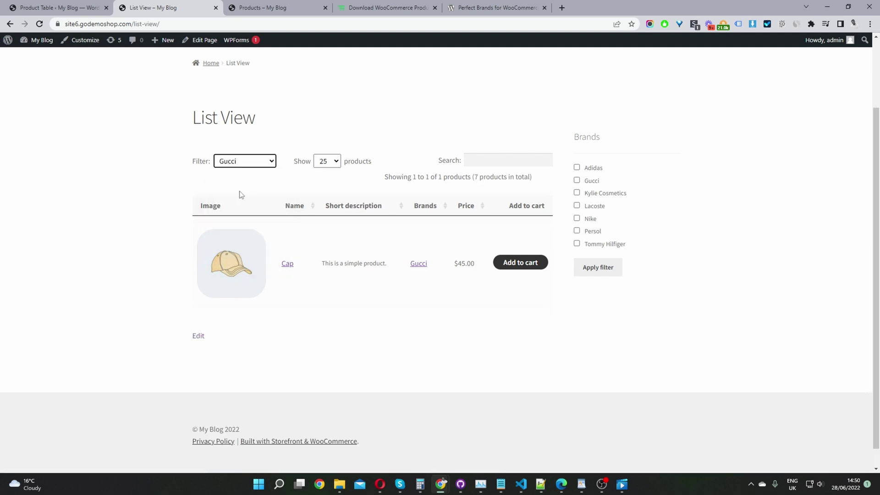
# Switch the List View table's brand filter through Adidas, Kylie Cosmetics, Nike and Persol, ending on Adidas
pyautogui.click(242, 164)
pyautogui.click(230, 183)
pyautogui.click(243, 161)
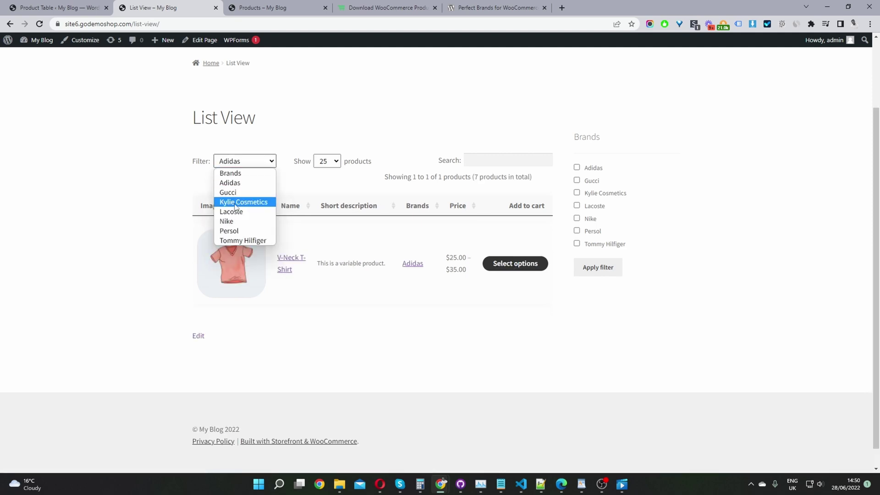
pyautogui.click(235, 202)
pyautogui.click(251, 165)
pyautogui.click(232, 221)
pyautogui.click(252, 165)
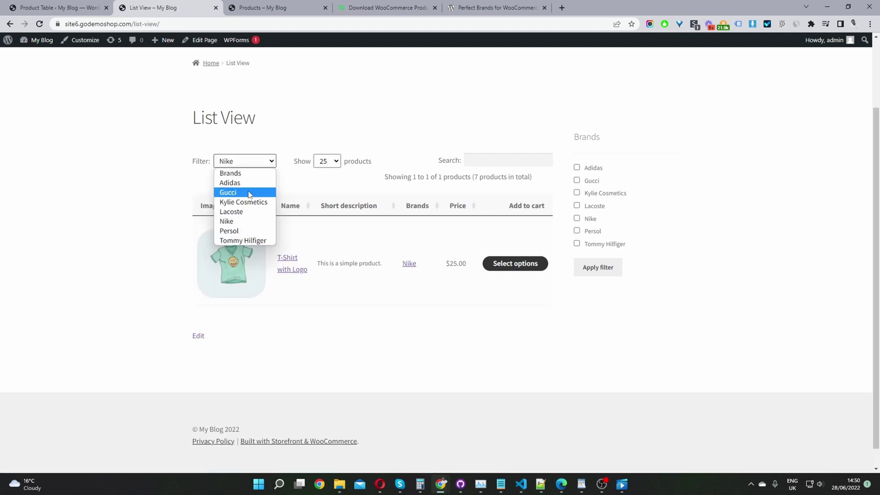
pyautogui.click(250, 230)
pyautogui.click(237, 165)
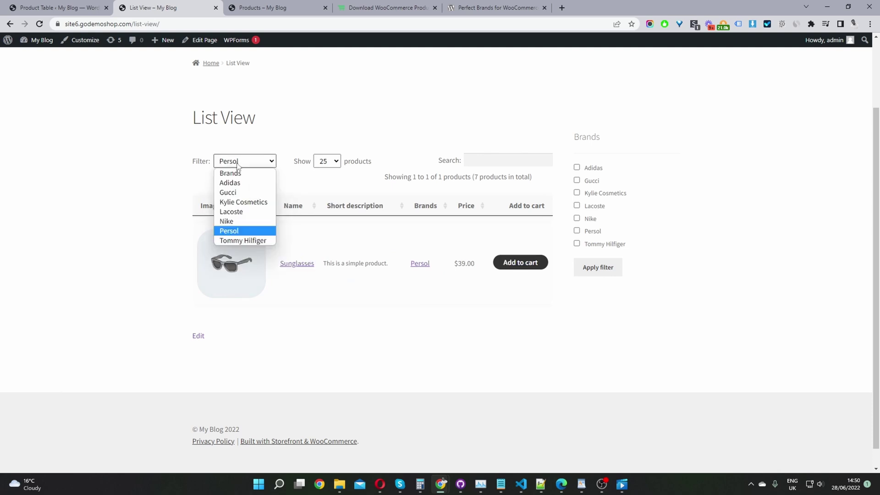
pyautogui.click(238, 183)
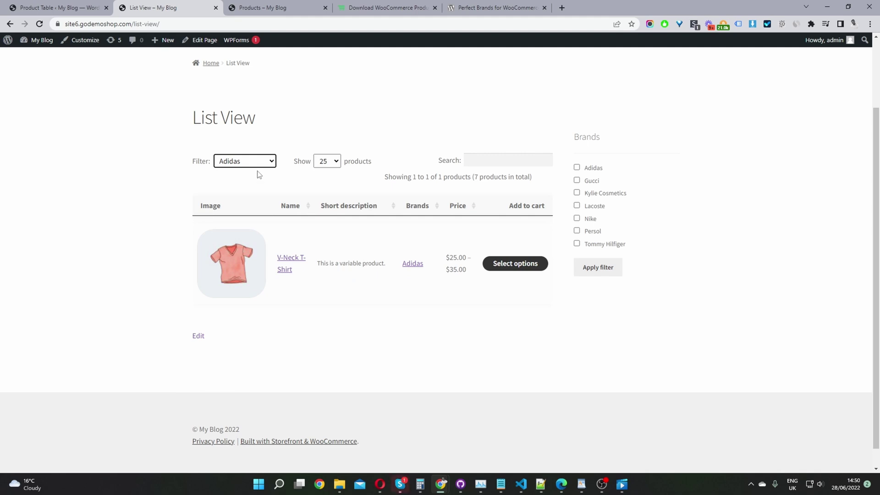
# Open the site's admin dashboard in a new tab from the Shop page and show the list of all products
pyautogui.click(477, 9)
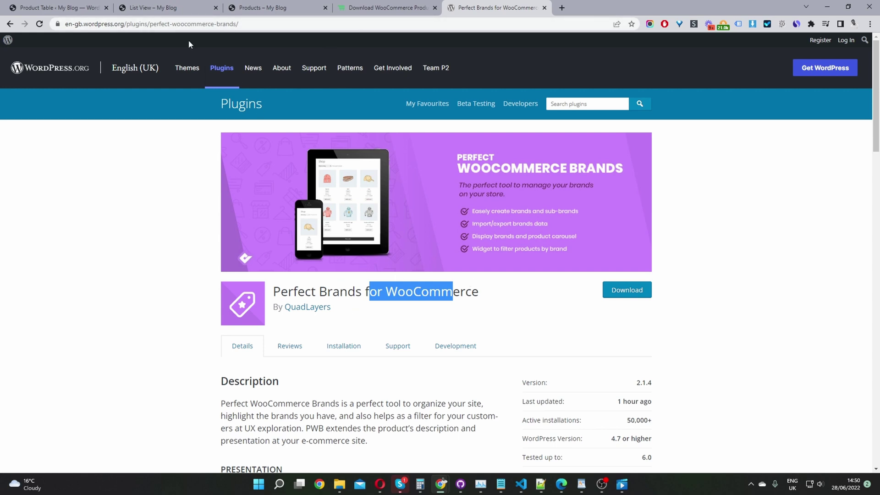
pyautogui.click(254, 4)
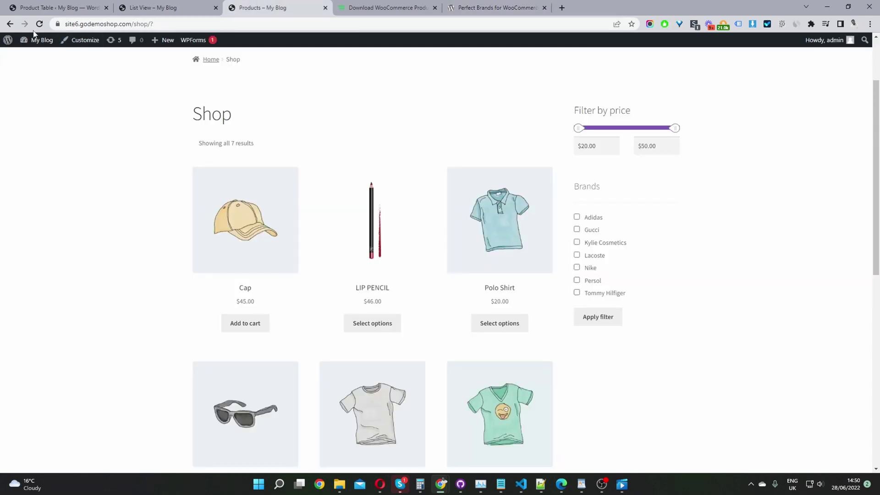
pyautogui.moveTo(37, 40)
pyautogui.middleClick(35, 55)
pyautogui.click(385, 8)
pyautogui.moveTo(69, 219)
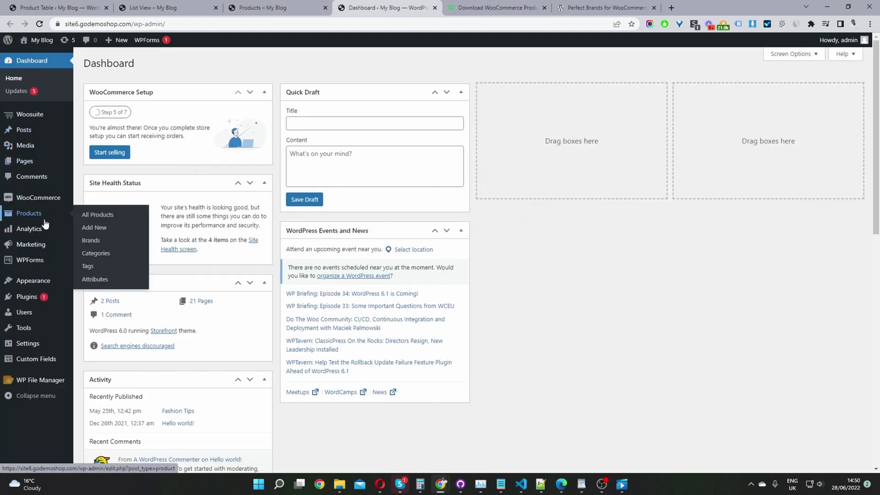
pyautogui.click(112, 215)
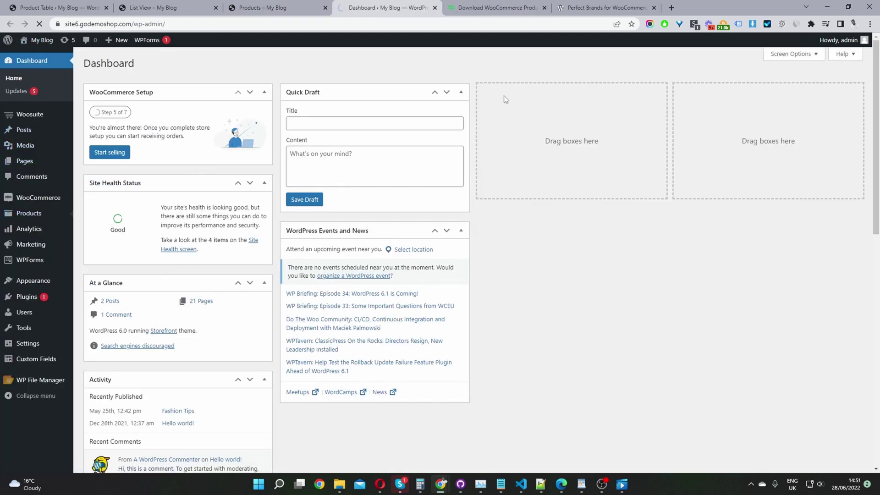
# Open the Polo Shirt product for editing and examine its Brands options, including the field for adding a new brand
pyautogui.moveTo(163, 287)
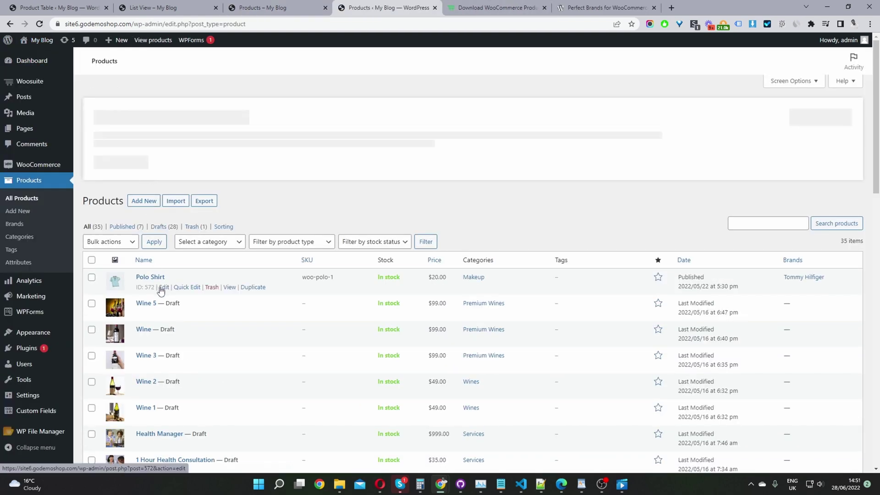
pyautogui.click(165, 289)
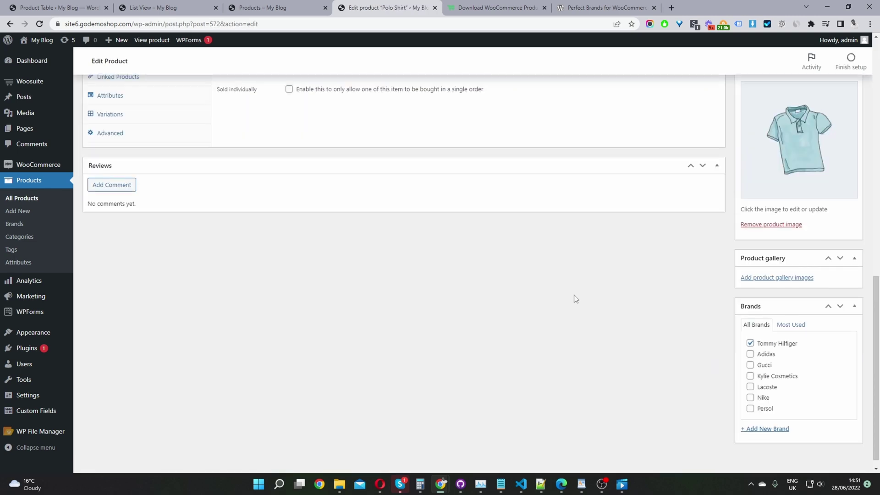
pyautogui.scroll(15, 579, 296)
pyautogui.scroll(-15, 811, 314)
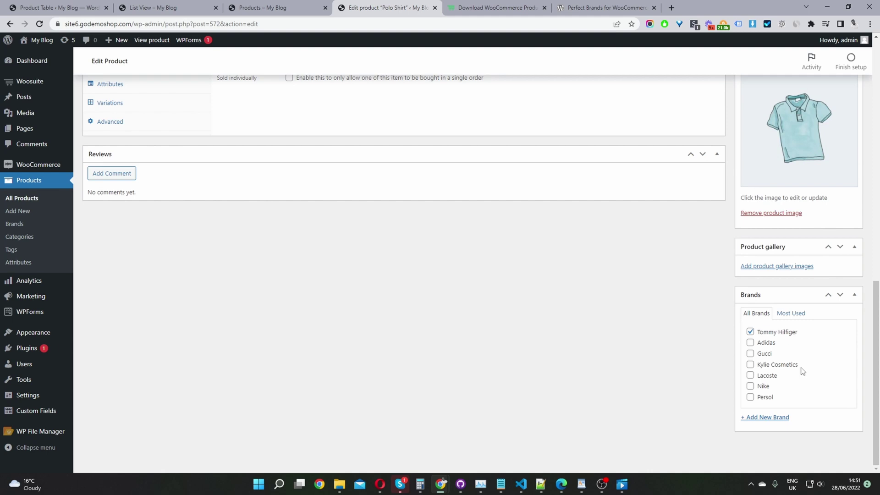
pyautogui.click(768, 417)
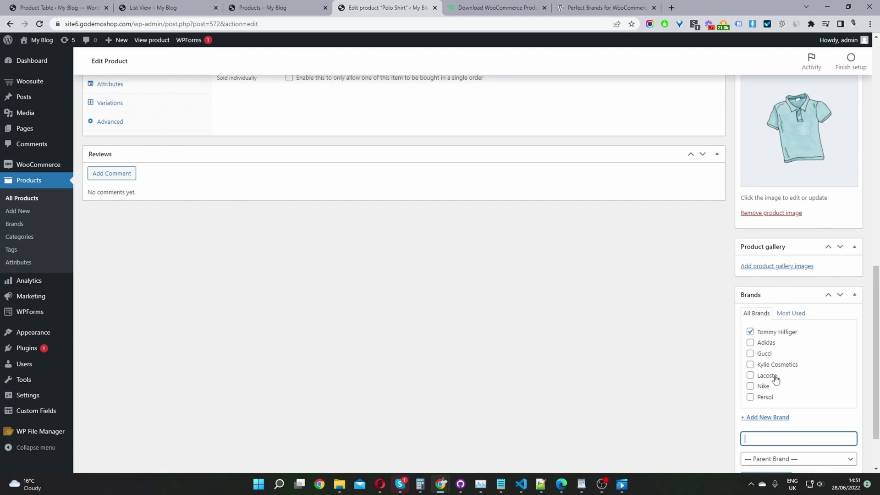
pyautogui.scroll(2, 559, 354)
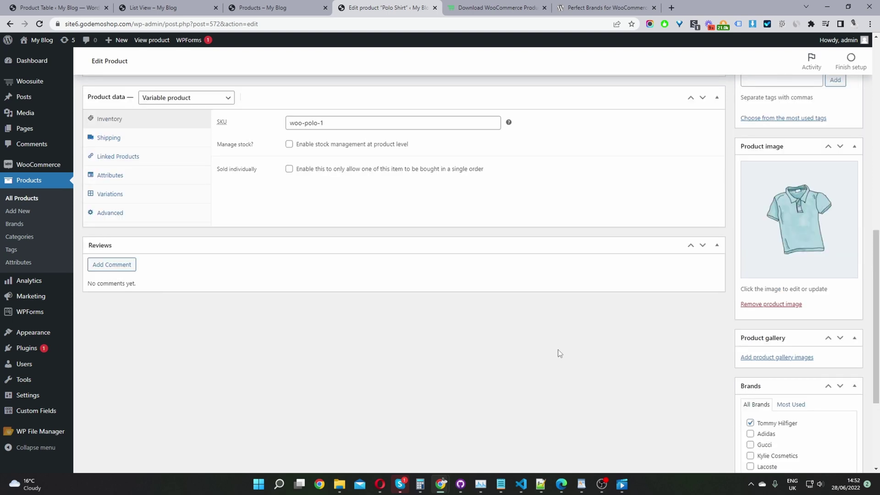
pyautogui.scroll(-2, 724, 398)
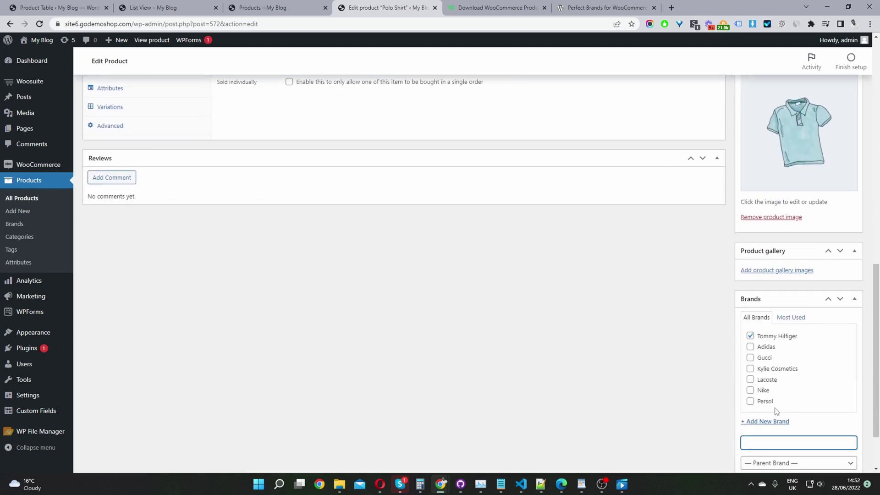
pyautogui.scroll(9, 767, 394)
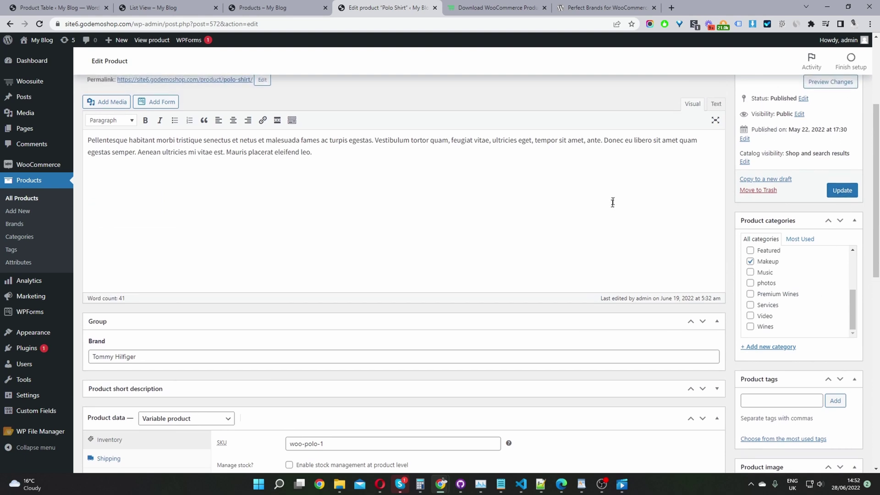
# Open the store page in a new tab and close the Polo Shirt editing tab
pyautogui.moveTo(39, 41)
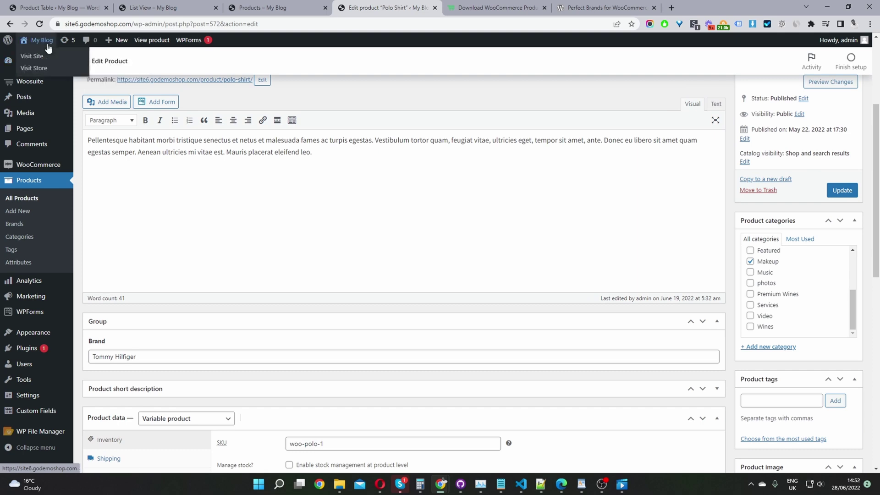
pyautogui.click(50, 69)
pyautogui.click(387, 10)
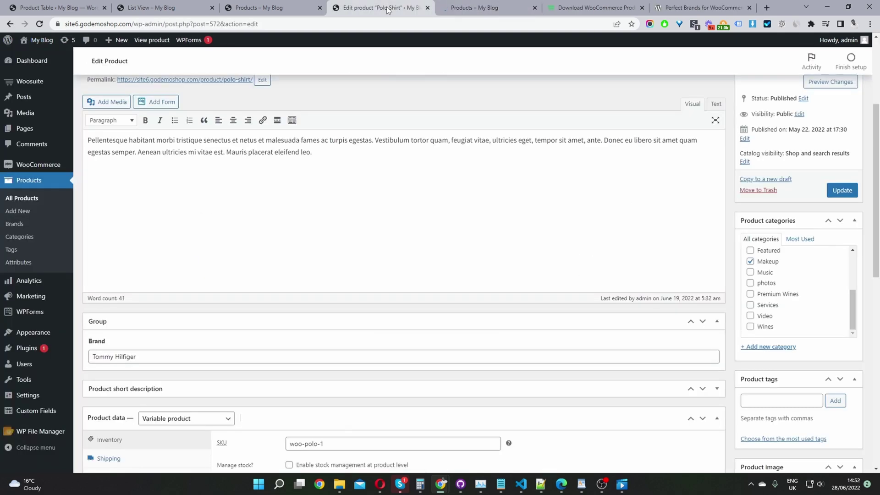
pyautogui.click(428, 8)
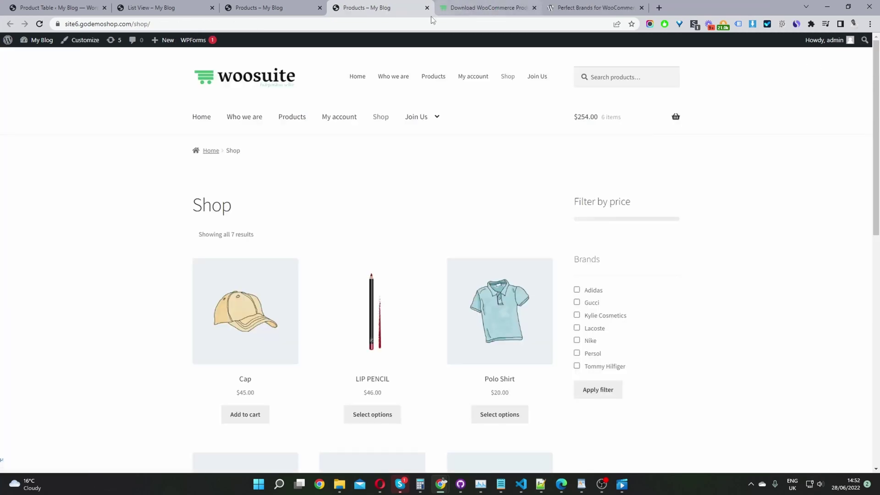
# Customize the Sidebar widget area, search the blocks for "bran" and add the Filter products by brand widget
pyautogui.click(80, 43)
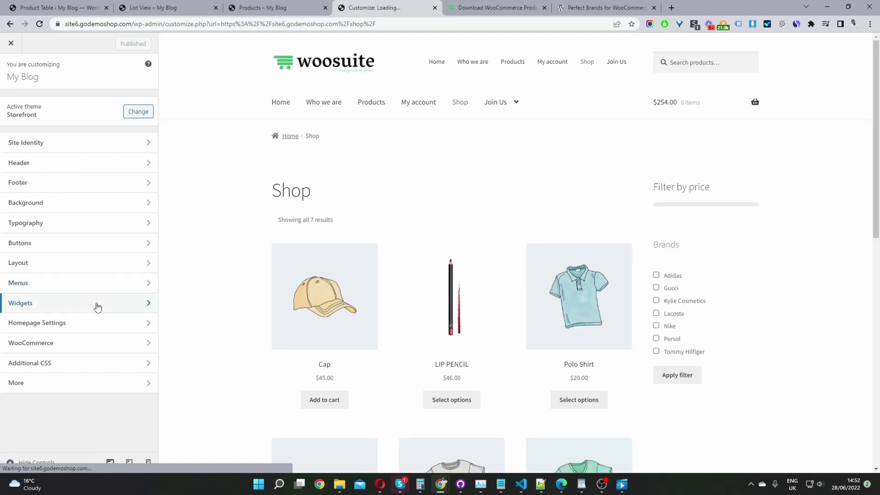
pyautogui.click(52, 310)
pyautogui.click(56, 110)
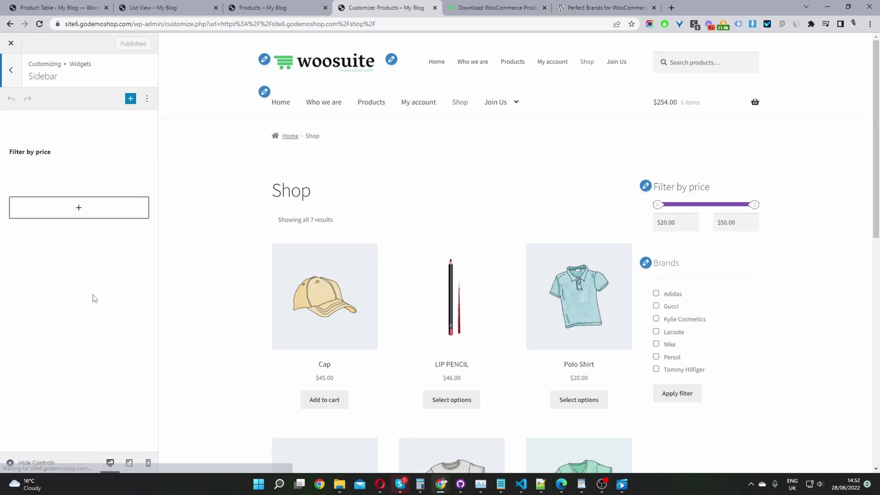
pyautogui.click(87, 210)
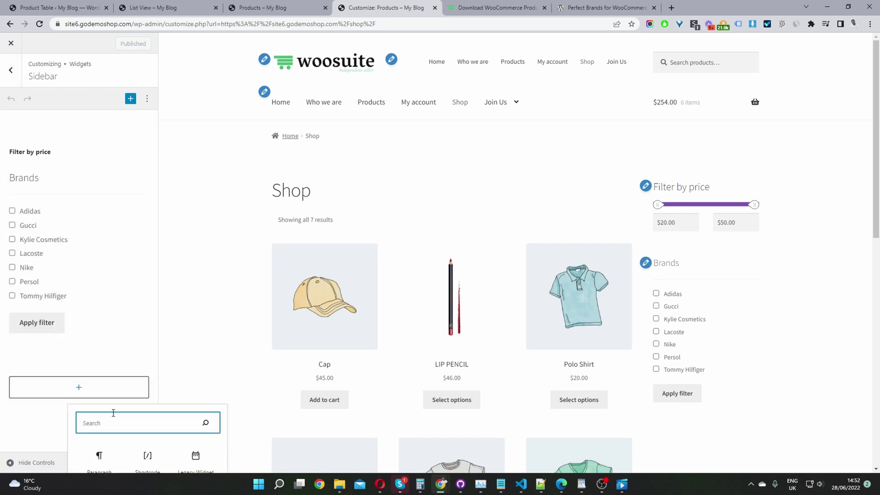
pyautogui.write('bran')
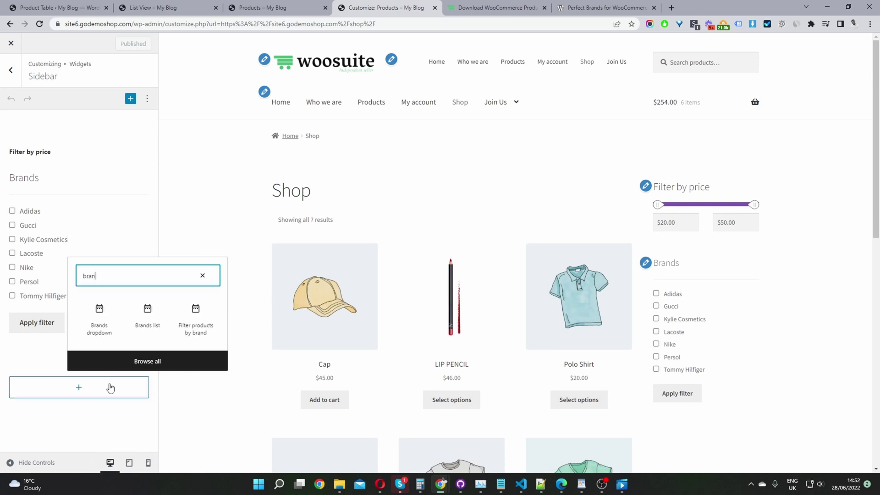
pyautogui.click(196, 329)
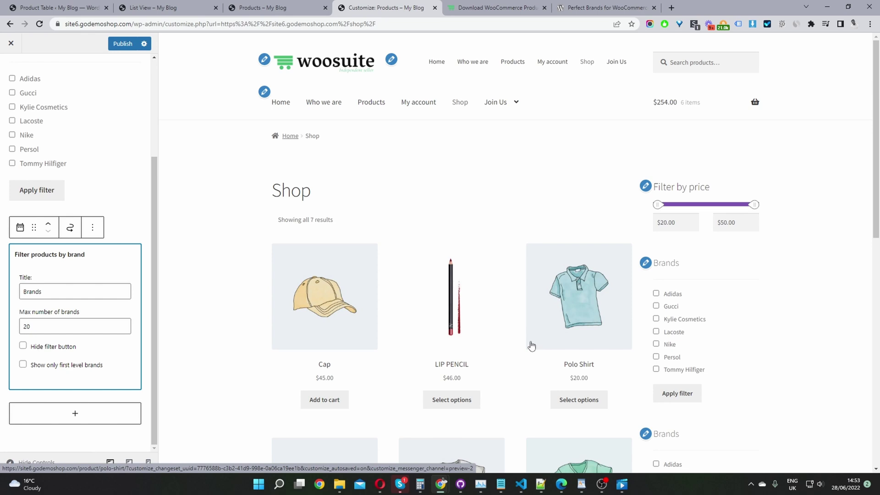
# Check the WooCommerce Product Table plugin page and switch to the Woosuite Product Table settings
pyautogui.click(483, 7)
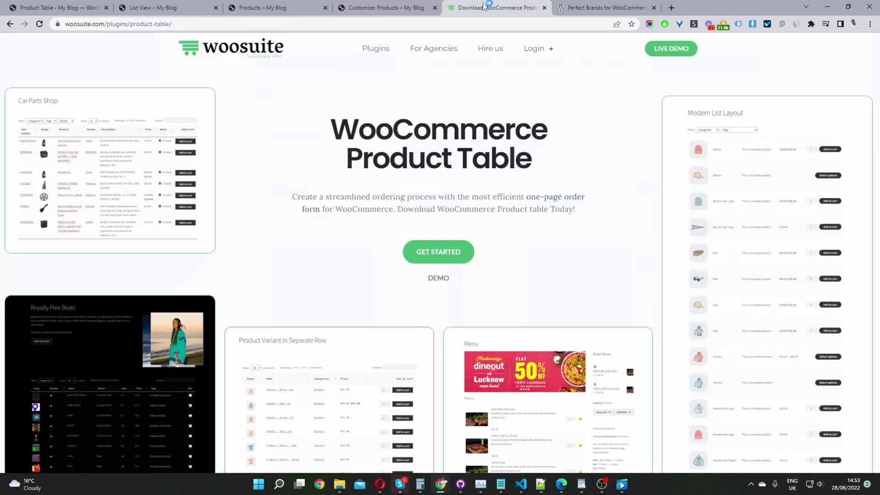
pyautogui.click(58, 7)
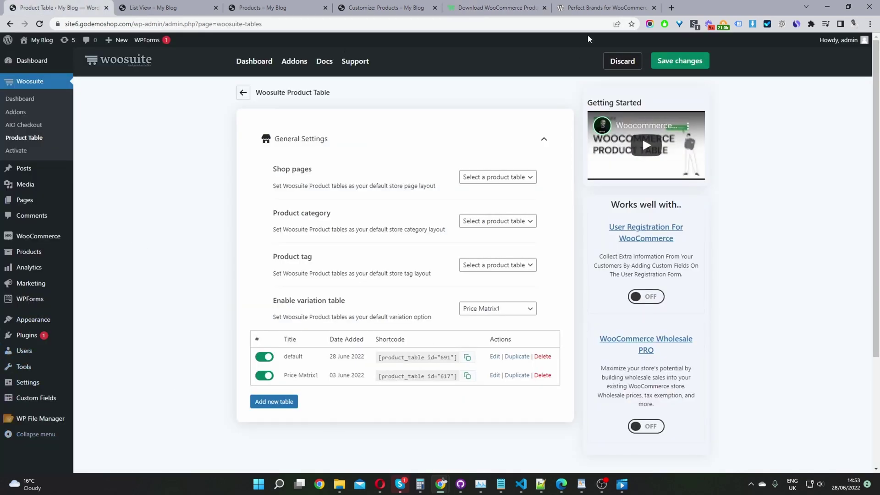
# Open the default product table for editing and change its title to "default shop page"
pyautogui.moveTo(38, 338)
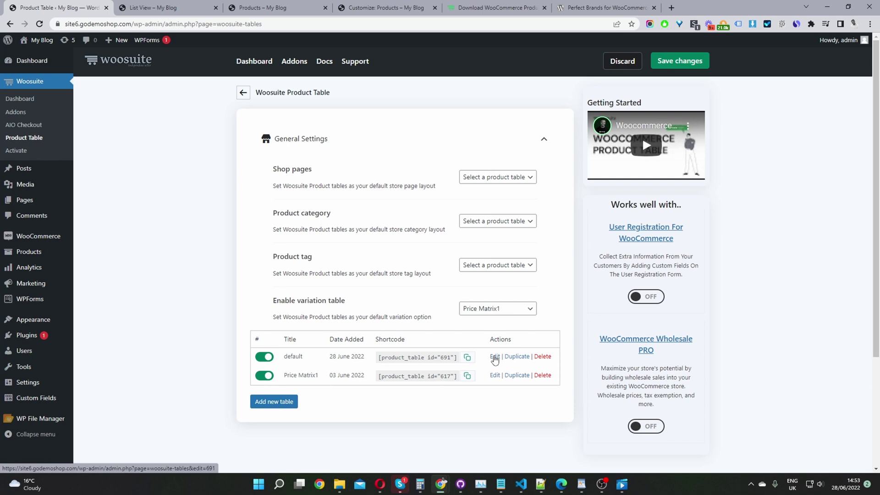
pyautogui.click(494, 358)
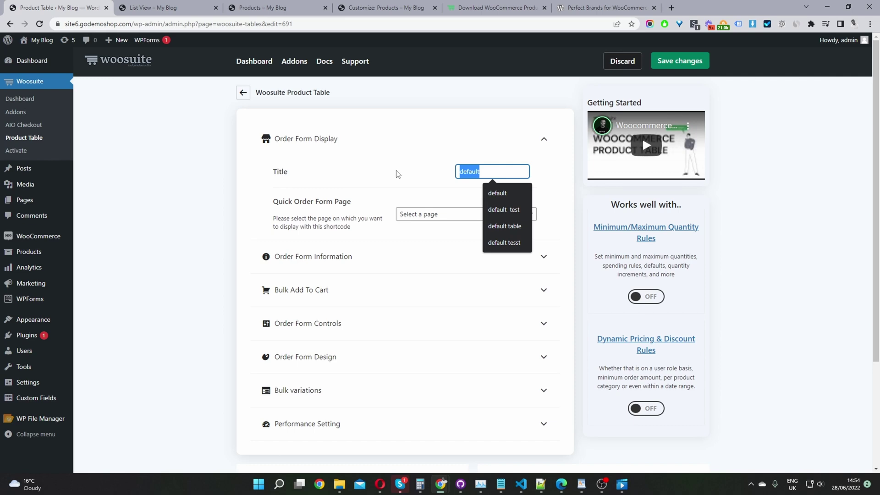
pyautogui.press('End')
pyautogui.write('shop page')
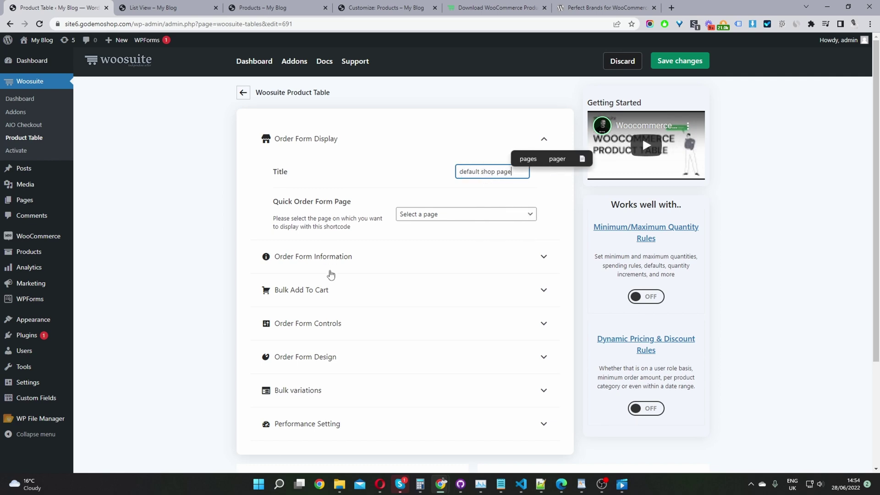
# Review the Order Form Information columns and reset the List View page's filter from Adidas to Brands
pyautogui.click(301, 265)
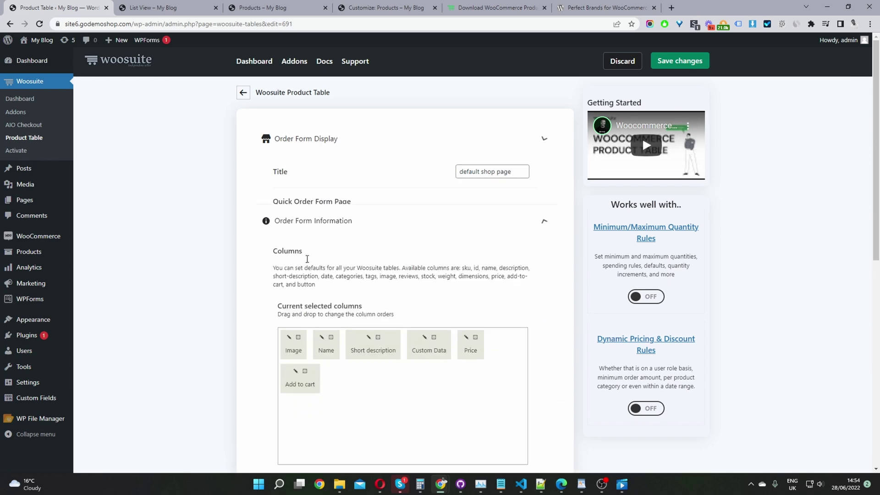
pyautogui.scroll(-2, 538, 239)
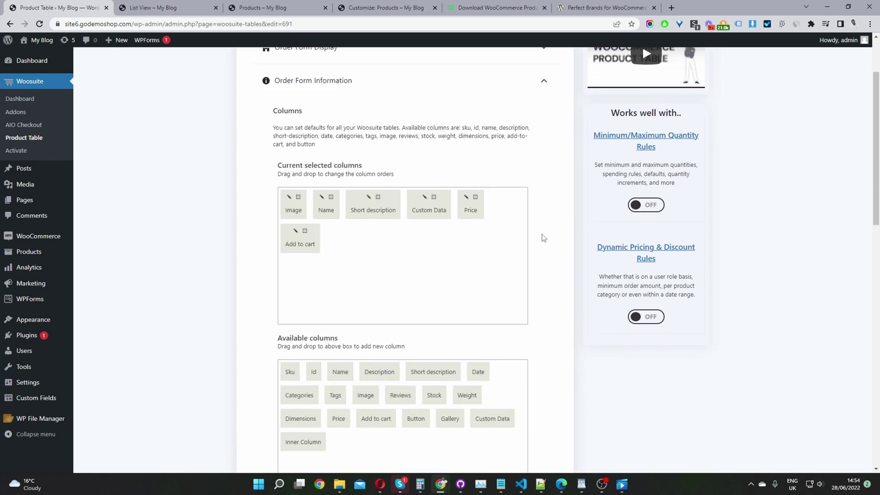
pyautogui.click(174, 7)
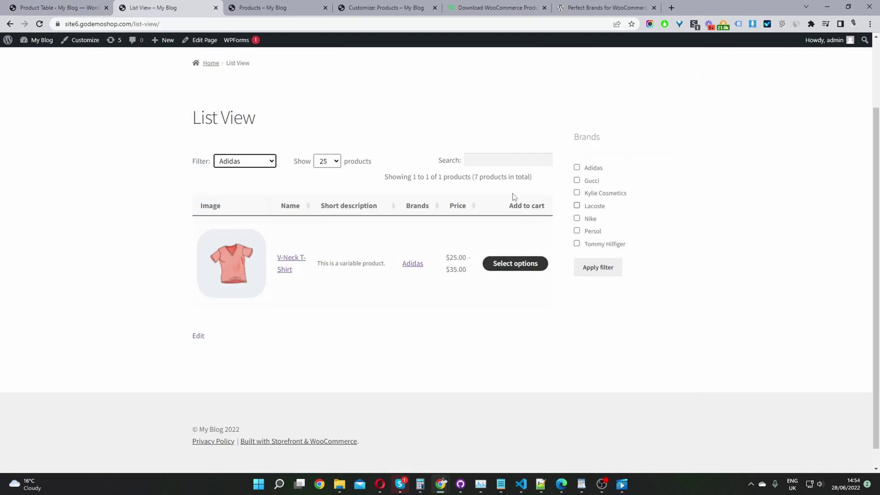
pyautogui.click(265, 162)
pyautogui.click(248, 177)
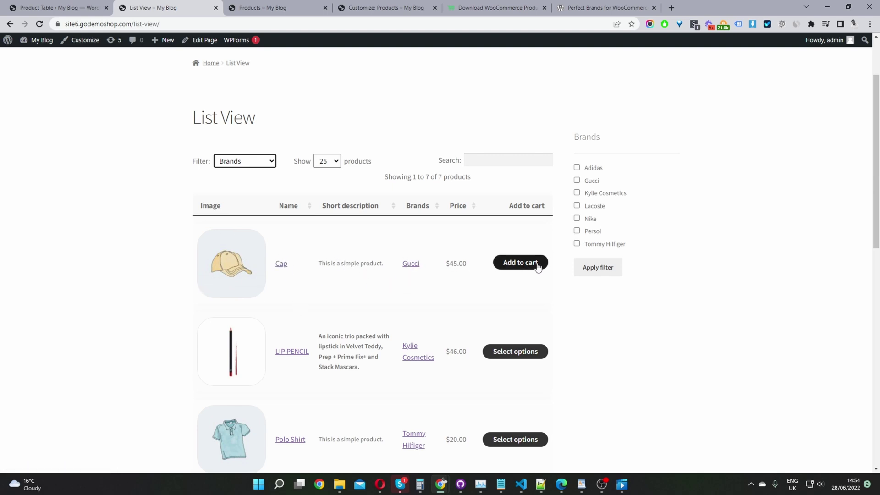
# Try adding an extra Name column and an extra Image column to the table's selected columns, removing each again
pyautogui.click(57, 7)
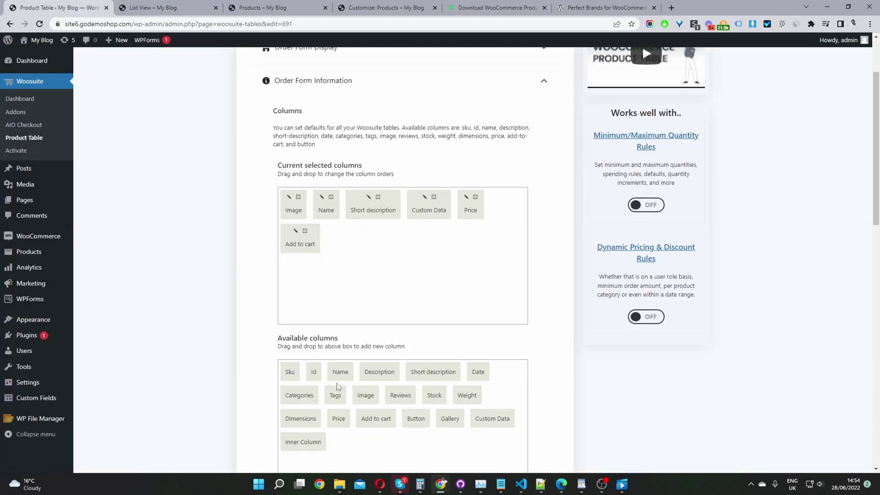
pyautogui.moveTo(344, 368); pyautogui.dragTo(368, 271)
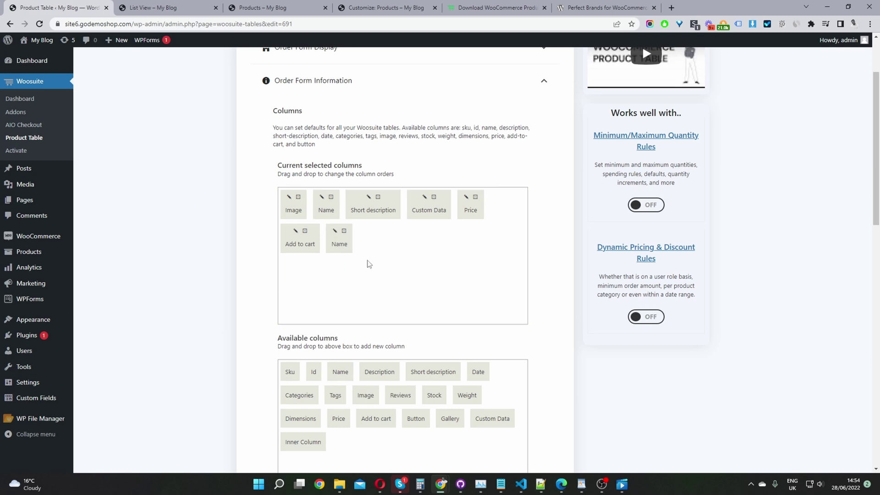
pyautogui.click(344, 231)
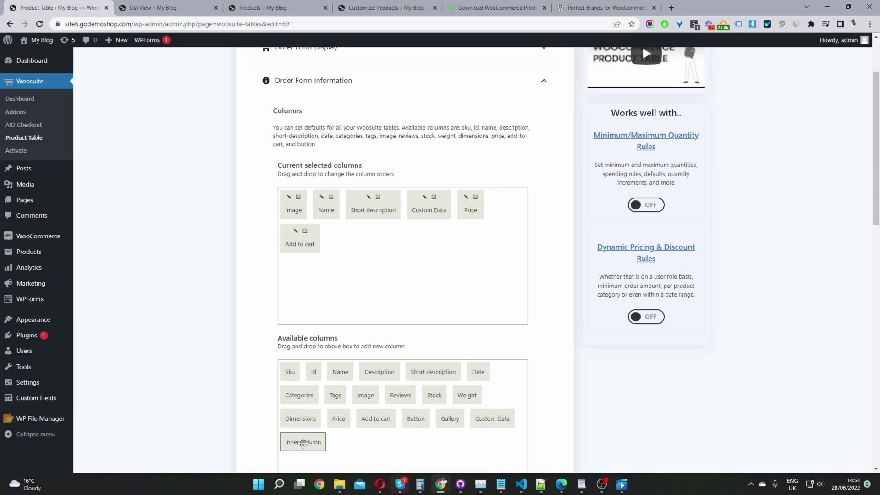
pyautogui.moveTo(369, 395); pyautogui.dragTo(323, 209)
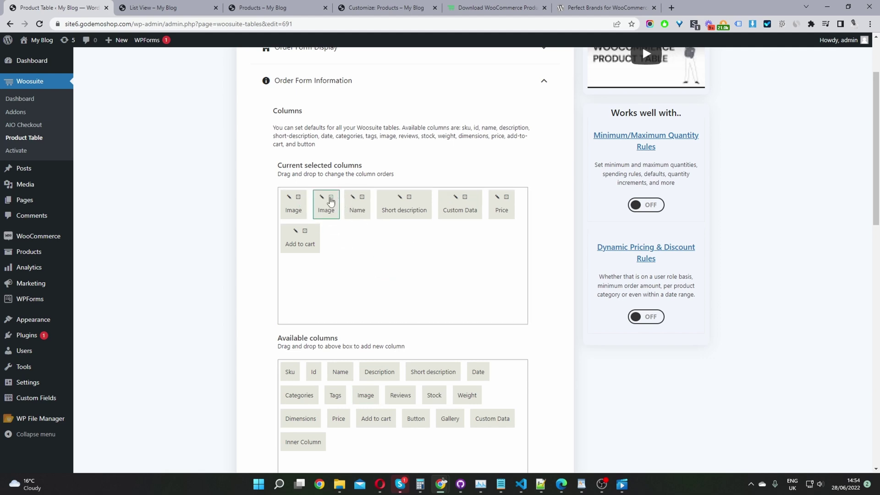
pyautogui.click(331, 197)
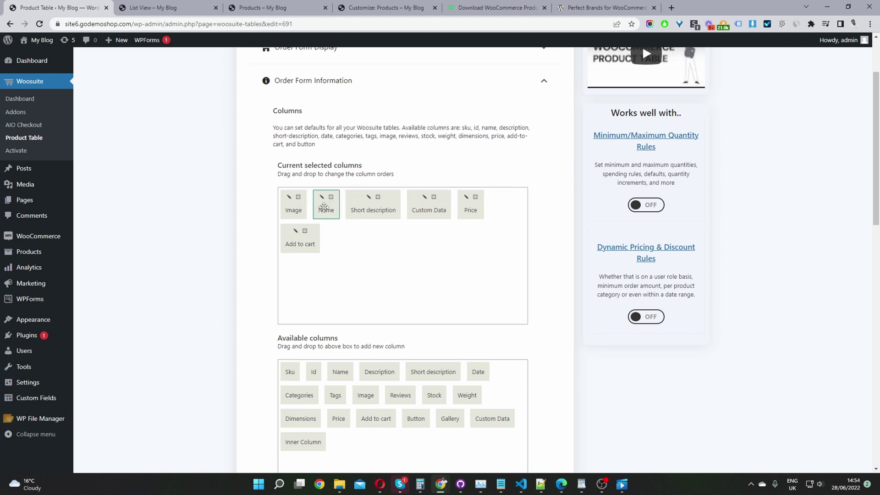
# Change the Image column's label to "Cover" and update the column
pyautogui.click(288, 197)
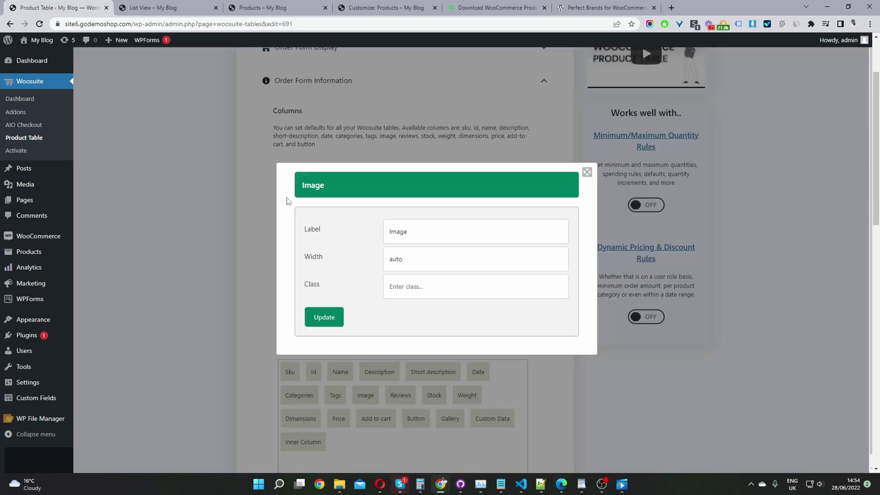
pyautogui.moveTo(416, 235); pyautogui.dragTo(387, 232)
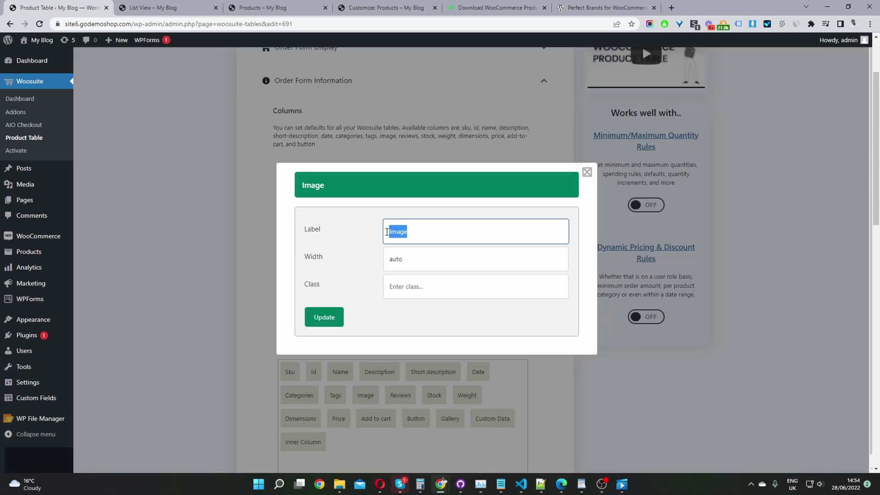
pyautogui.write('Co')
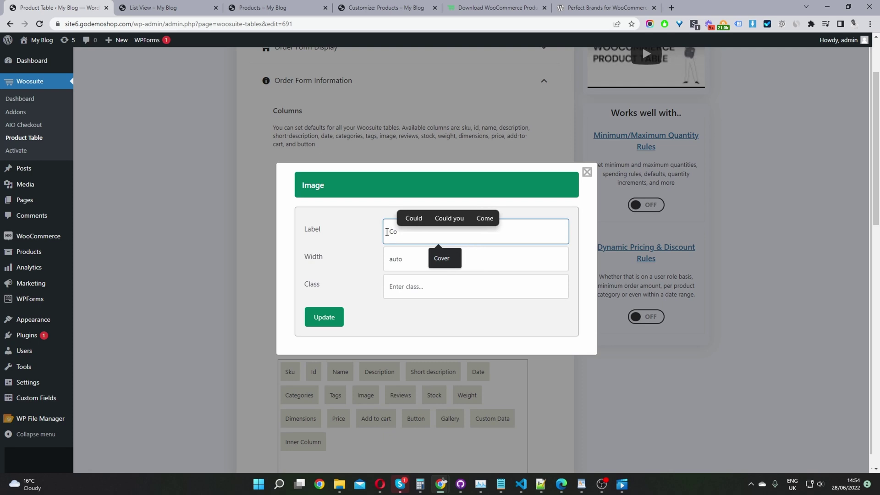
pyautogui.write('ver')
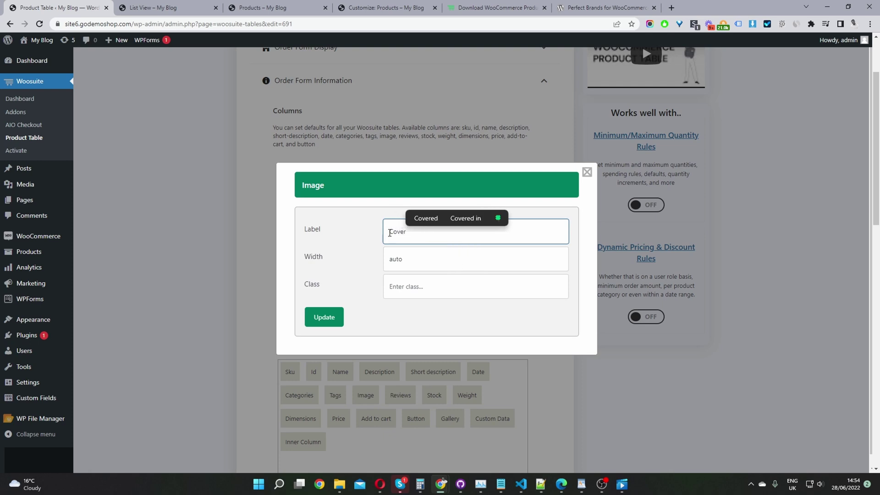
pyautogui.click(331, 318)
pyautogui.click(324, 199)
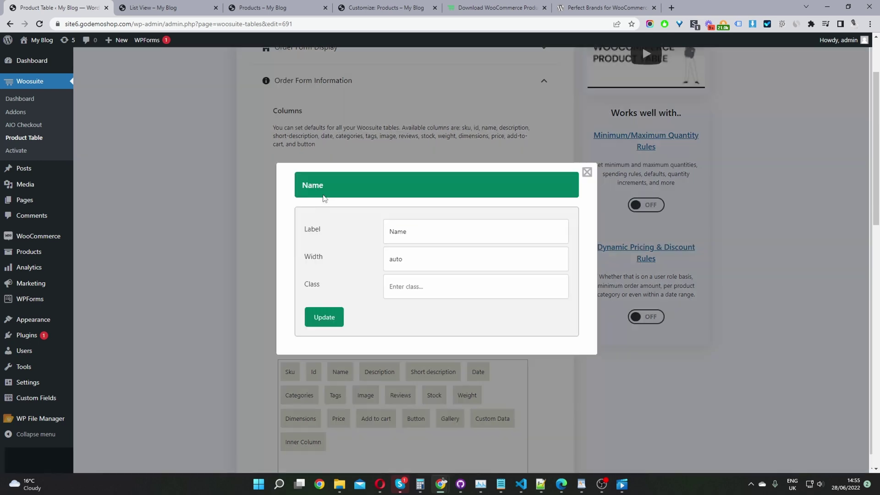
pyautogui.doubleClick(446, 233)
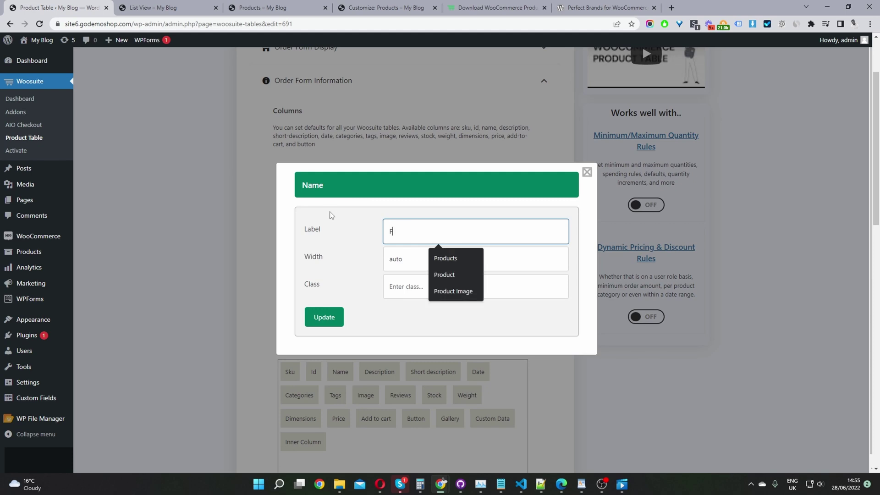
pyautogui.press('Escape')
pyautogui.press('Escape')
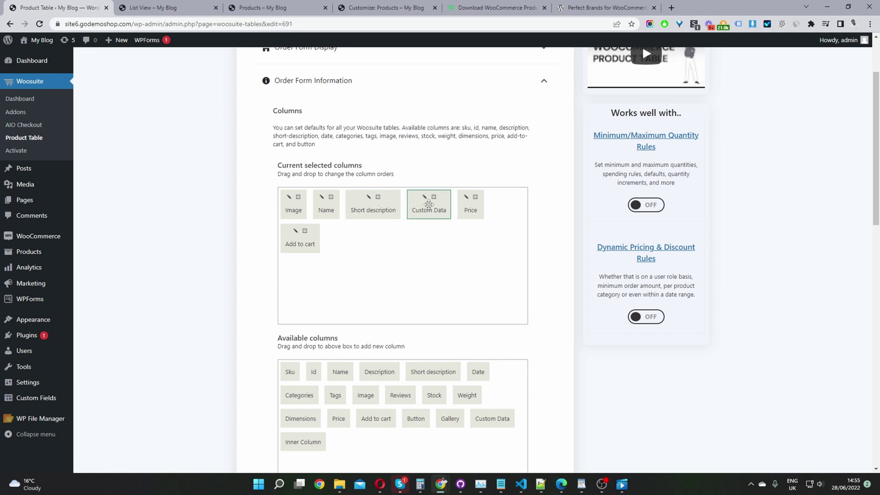
# Add a second Custom Data column with Custom Taxonomies as its data source and Brands as its taxonomy
pyautogui.moveTo(497, 418); pyautogui.dragTo(372, 281)
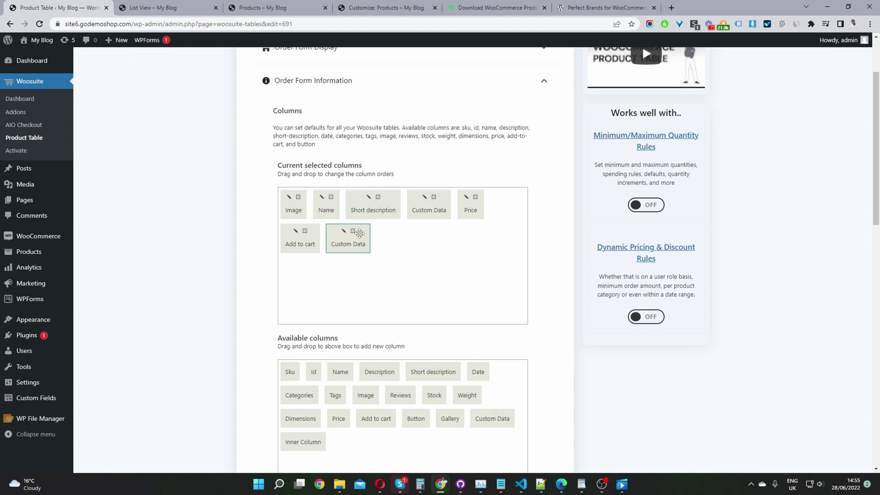
pyautogui.click(344, 231)
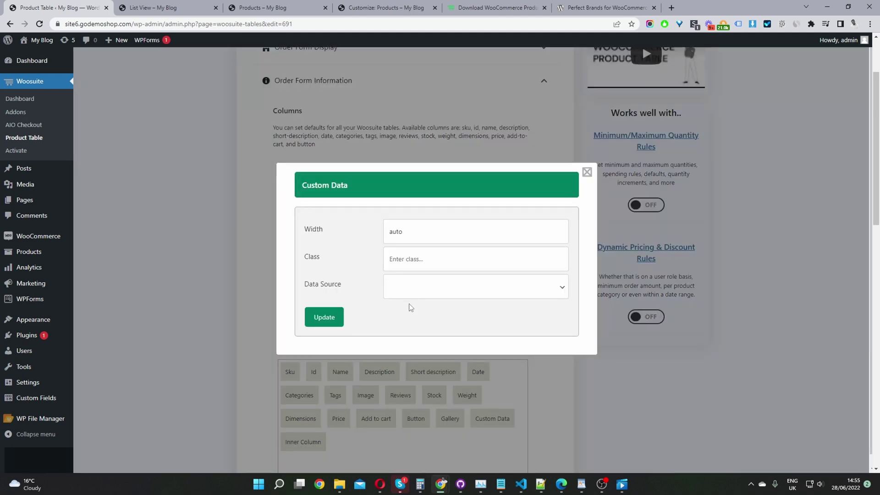
pyautogui.click(407, 288)
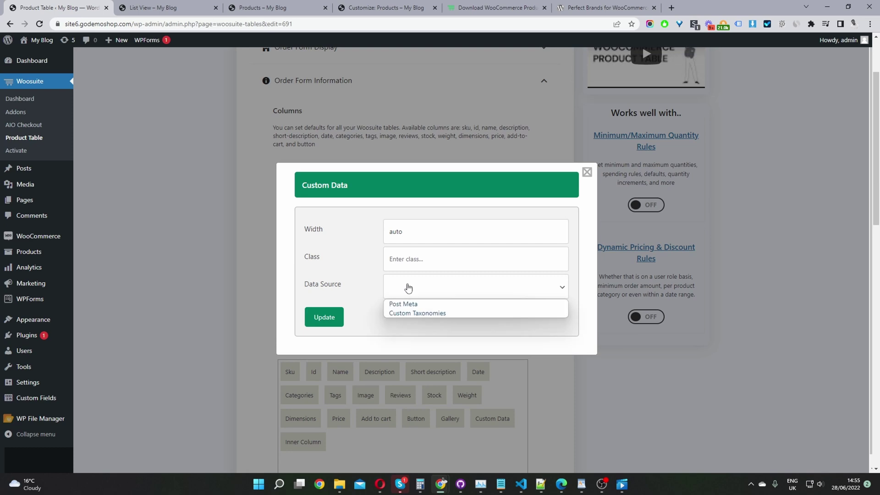
pyautogui.click(412, 315)
pyautogui.click(411, 319)
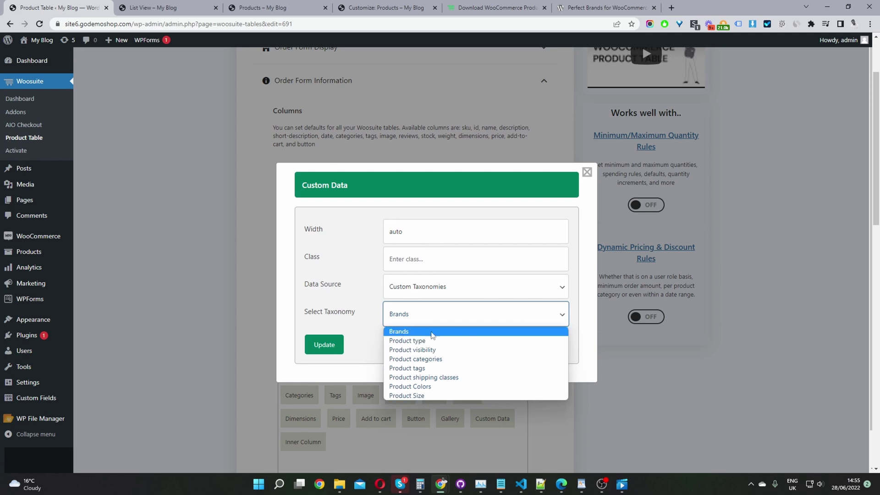
pyautogui.click(407, 332)
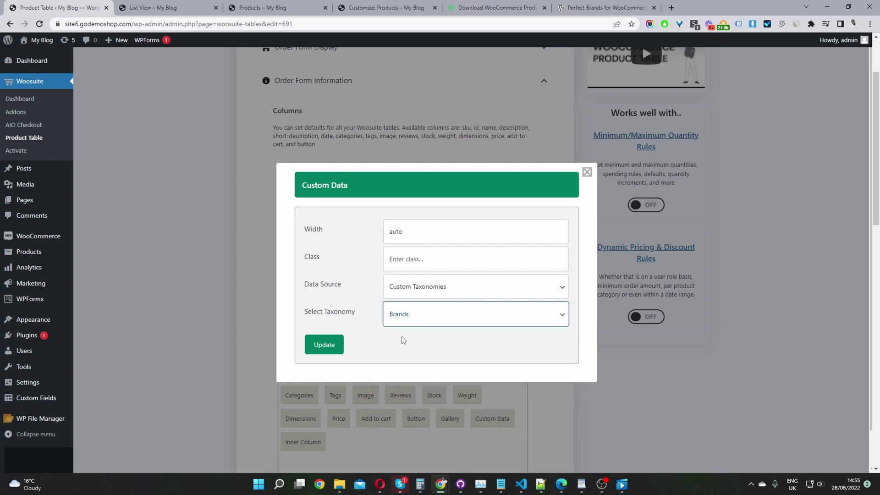
pyautogui.click(321, 349)
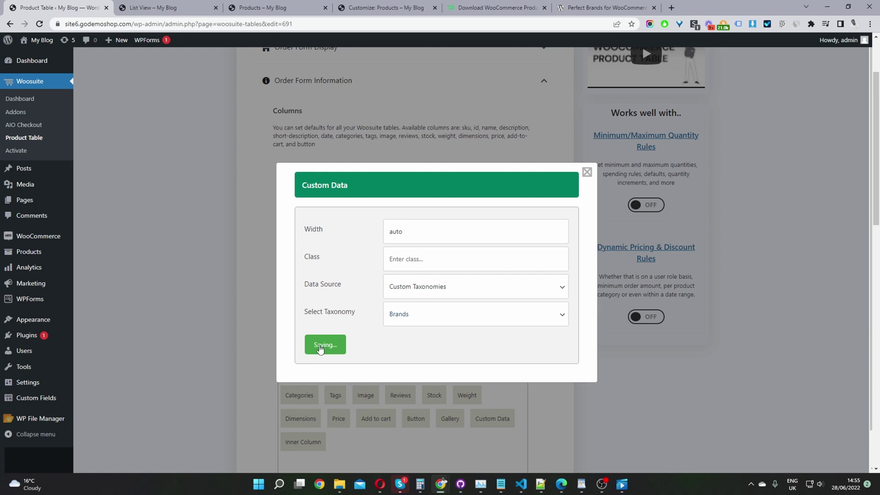
# Close the column settings and remove the extra Custom Data column after Add to cart
pyautogui.click(650, 367)
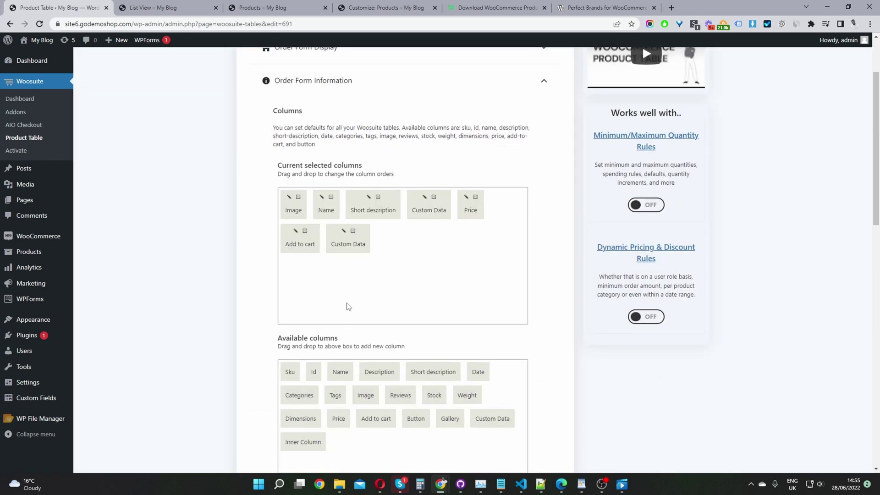
pyautogui.moveTo(350, 244)
pyautogui.mouseDown()
pyautogui.moveTo(362, 248)
pyautogui.moveTo(351, 244)
pyautogui.mouseUp()
pyautogui.click(353, 232)
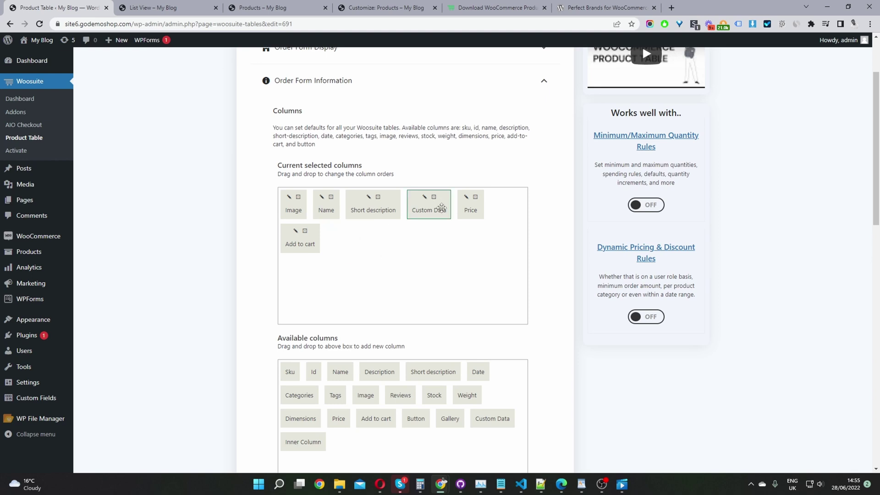
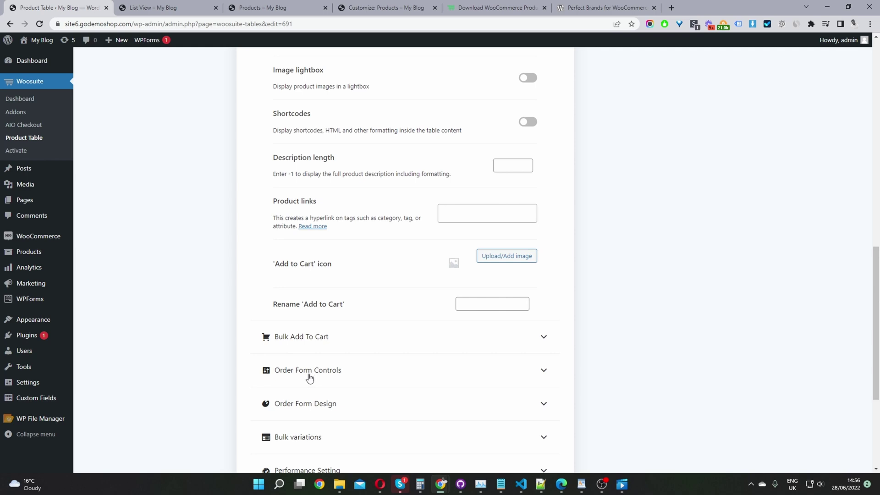
# Examine the Product filters options in Order Form Controls, keeping Show based on columns in table
pyautogui.click(310, 376)
pyautogui.scroll(-10, 311, 376)
pyautogui.scroll(8, 567, 285)
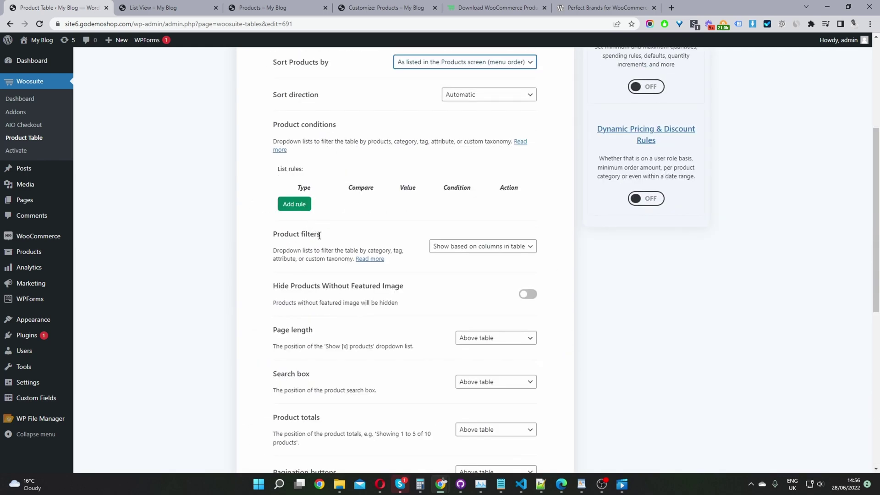
pyautogui.moveTo(317, 235); pyautogui.dragTo(240, 227)
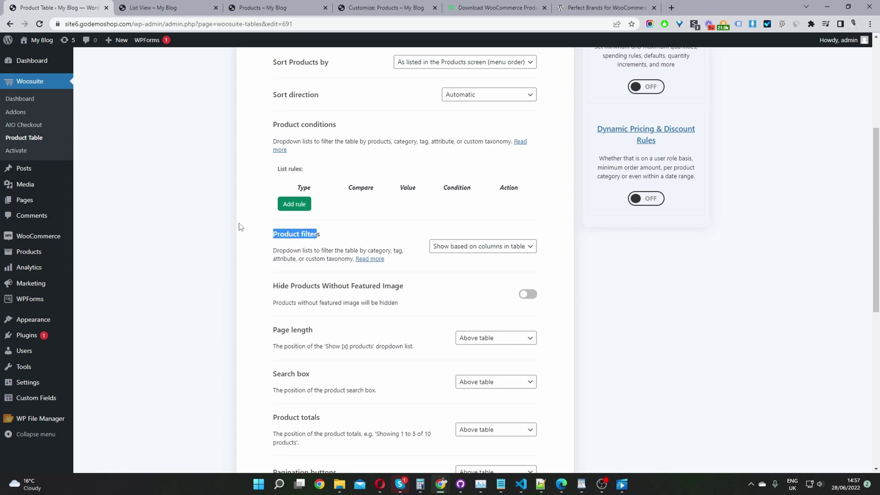
pyautogui.click(506, 248)
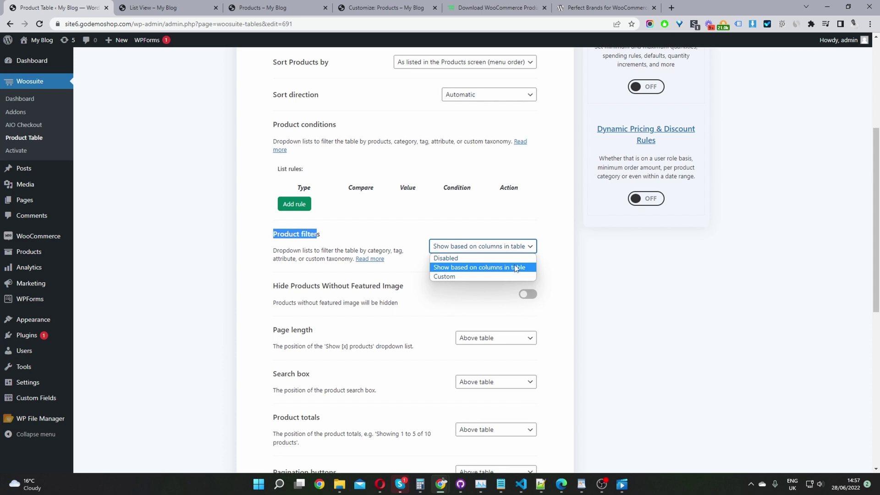
pyautogui.click(556, 225)
# Return to Order Form Information and add a Categories column between Short description and Custom Data
pyautogui.scroll(1, 556, 227)
pyautogui.scroll(4, 556, 226)
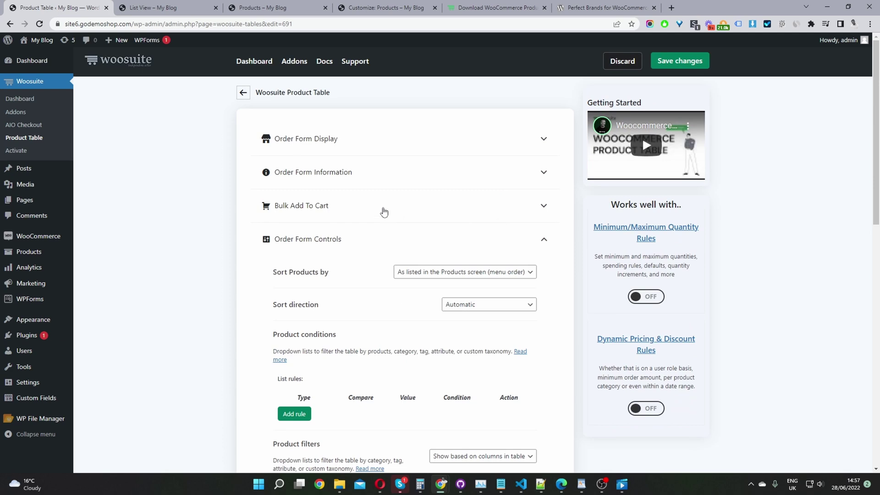
pyautogui.click(341, 179)
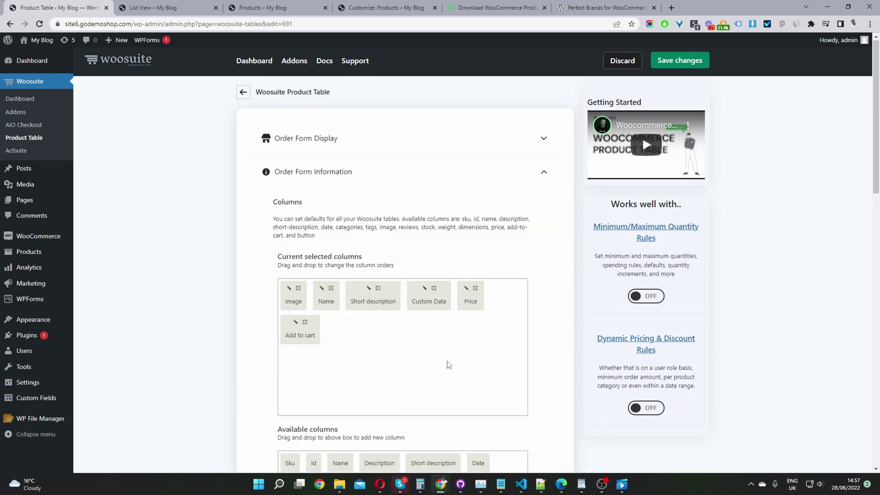
pyautogui.scroll(-4, 446, 364)
pyautogui.moveTo(296, 304); pyautogui.dragTo(411, 125)
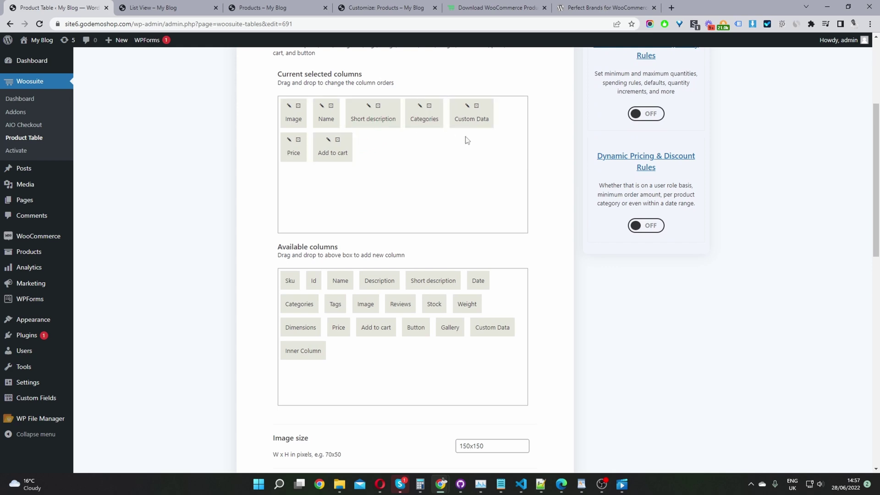
pyautogui.scroll(-14, 488, 255)
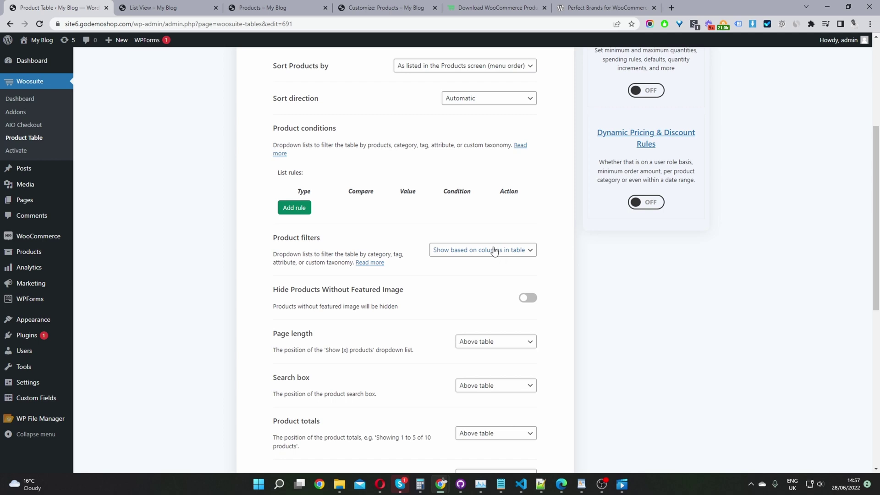
# Try Custom product filters with categories,tags,attributes,sale, and switch back to Show based on columns in table
pyautogui.click(463, 255)
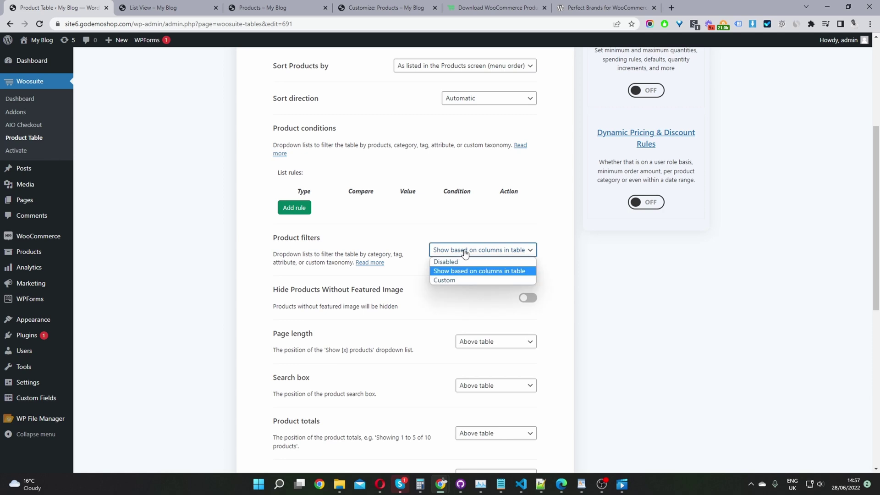
pyautogui.click(461, 279)
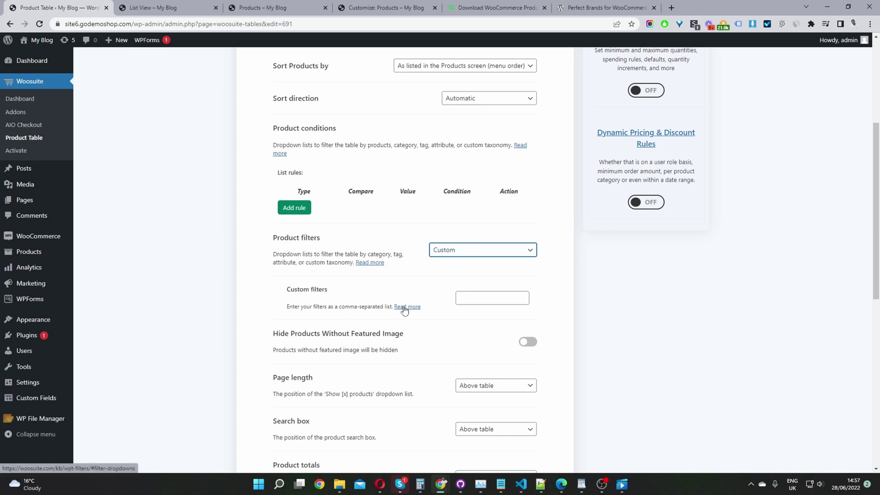
pyautogui.click(465, 298)
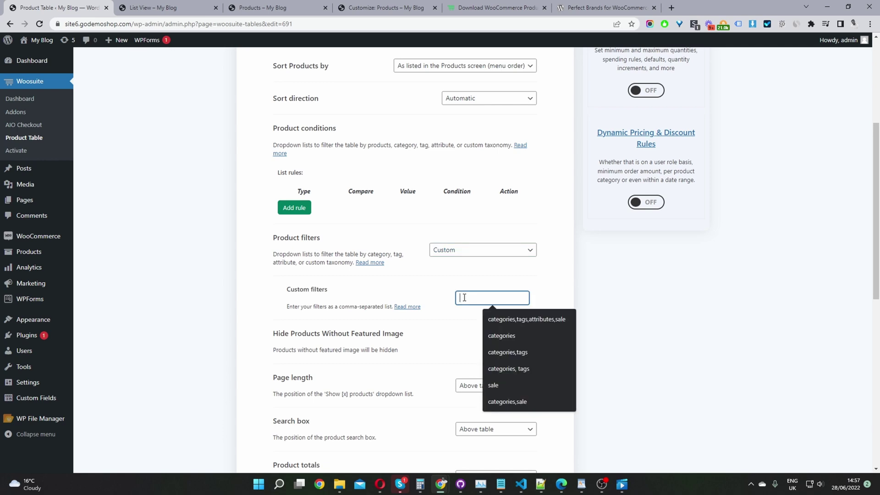
pyautogui.click(517, 325)
pyautogui.moveTo(485, 300); pyautogui.dragTo(434, 306)
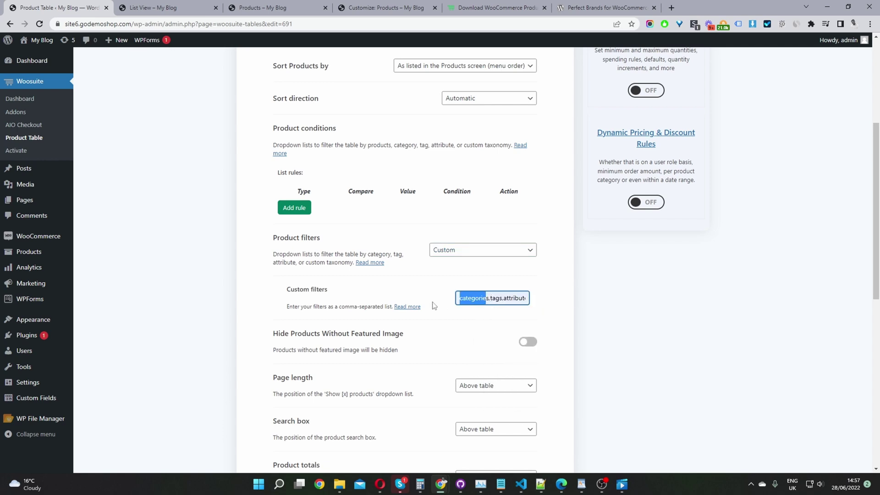
pyautogui.moveTo(493, 297); pyautogui.dragTo(526, 299)
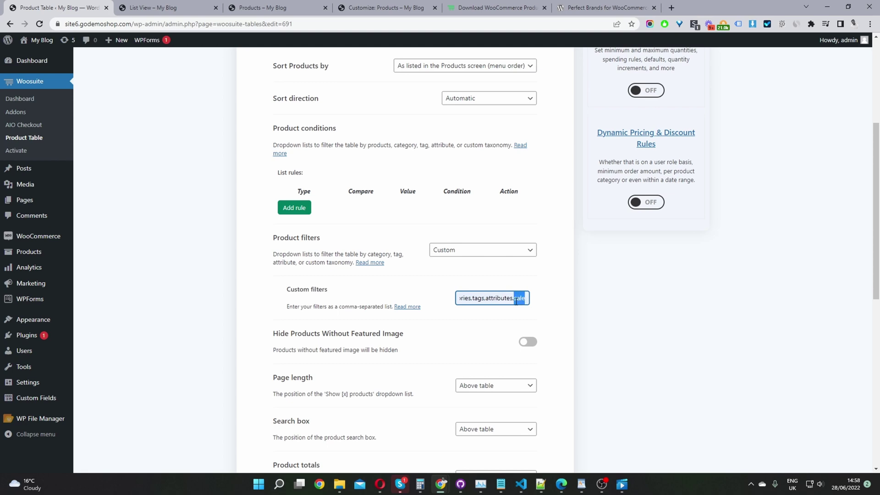
pyautogui.click(484, 251)
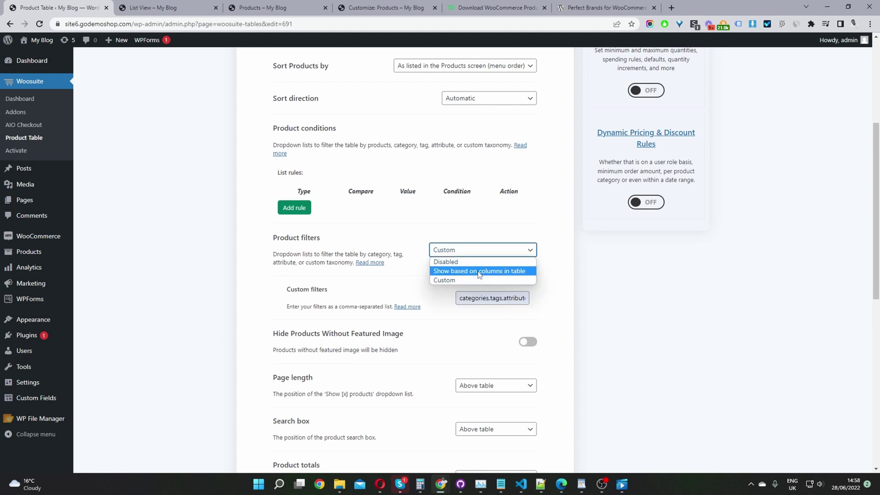
pyautogui.click(479, 273)
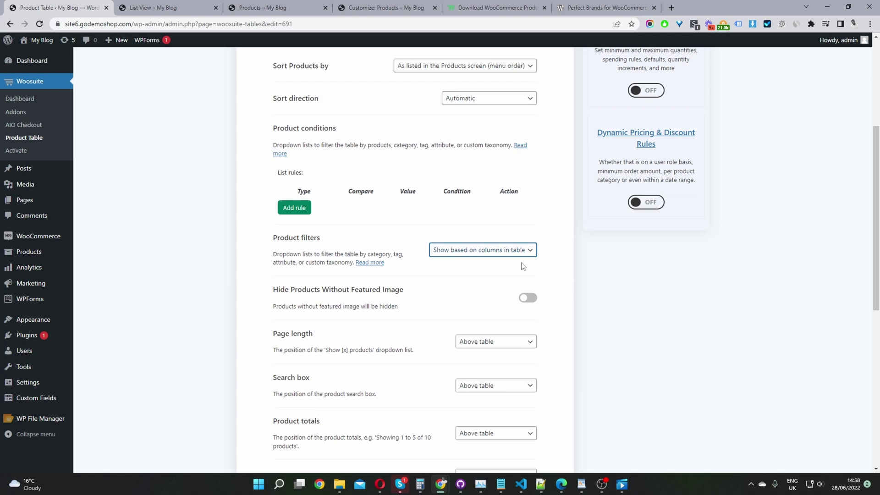
# Review the Order Form Design settings and save the product table's changes
pyautogui.scroll(-6, 527, 282)
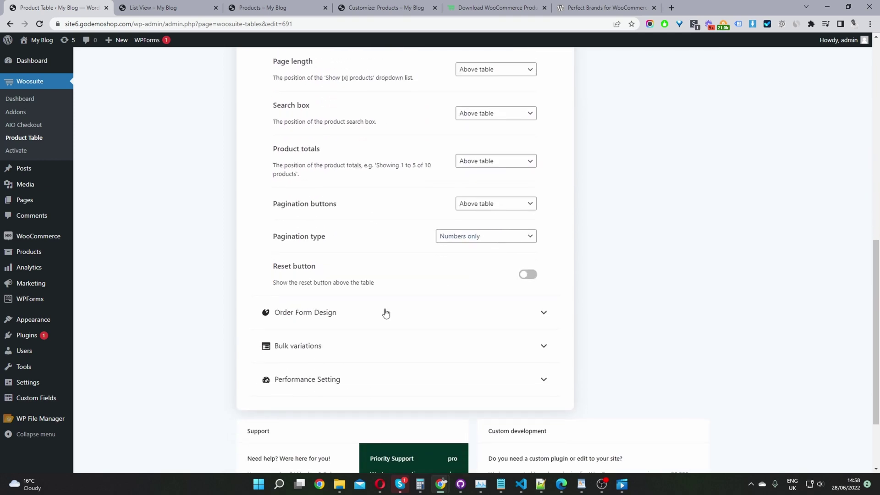
pyautogui.click(310, 312)
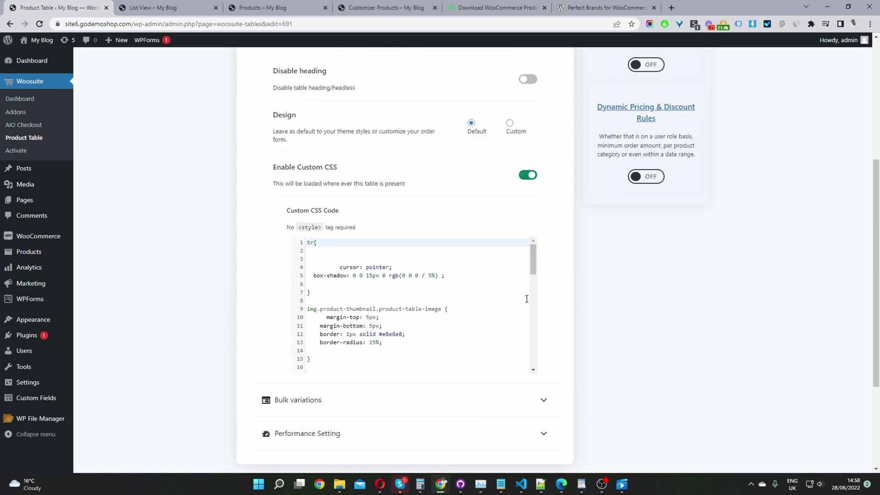
pyautogui.scroll(1, 522, 217)
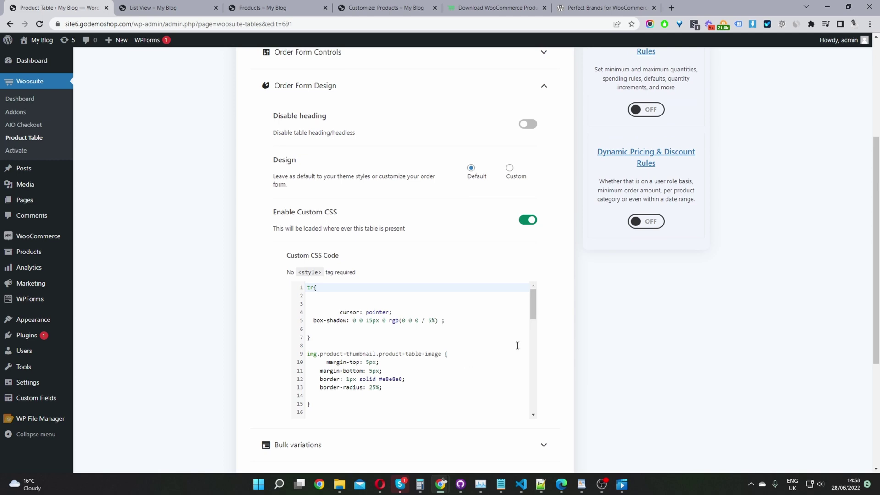
pyautogui.scroll(4, 518, 350)
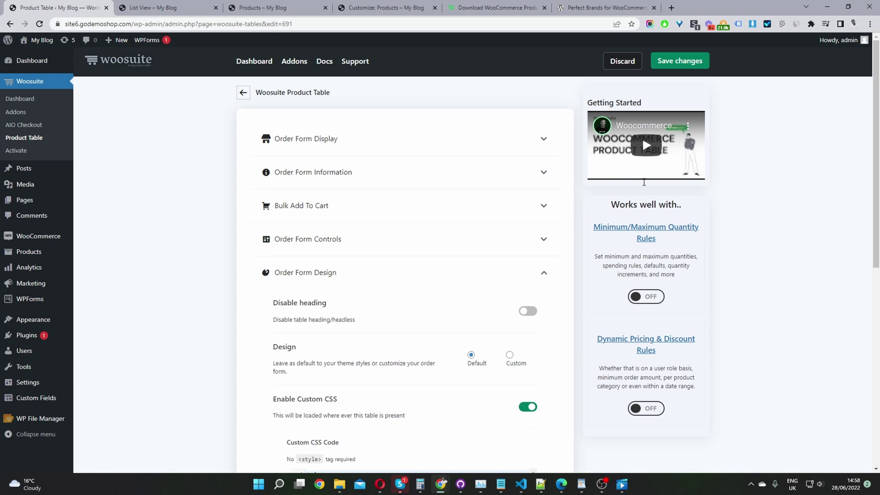
pyautogui.click(677, 63)
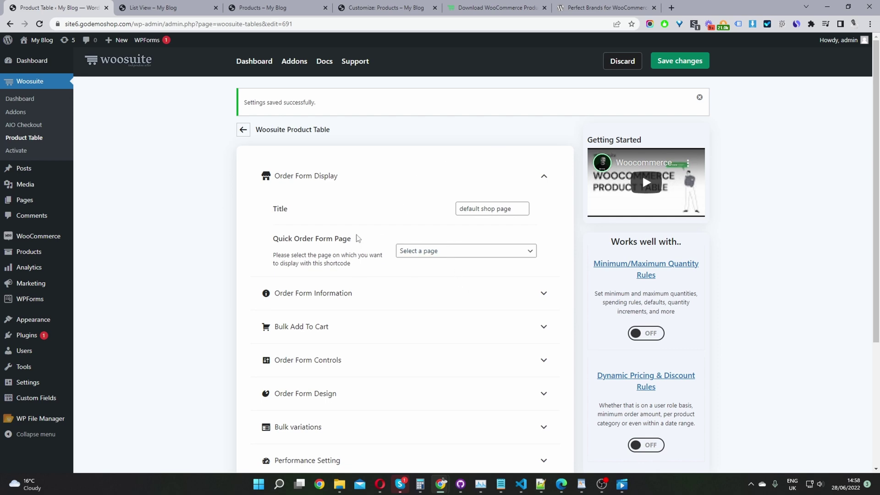
# Check the Quick Order Form Page choices, and return to the table list to copy the default shop page table's shortcode
pyautogui.click(438, 253)
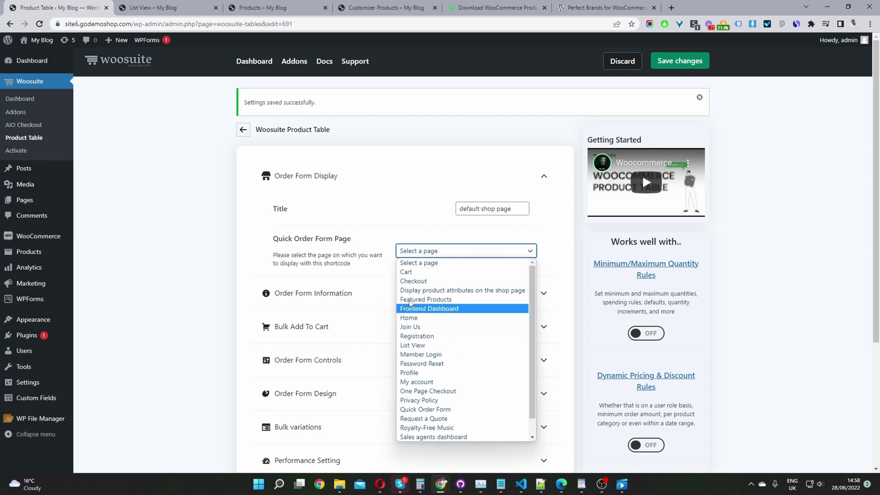
pyautogui.click(325, 235)
pyautogui.click(246, 133)
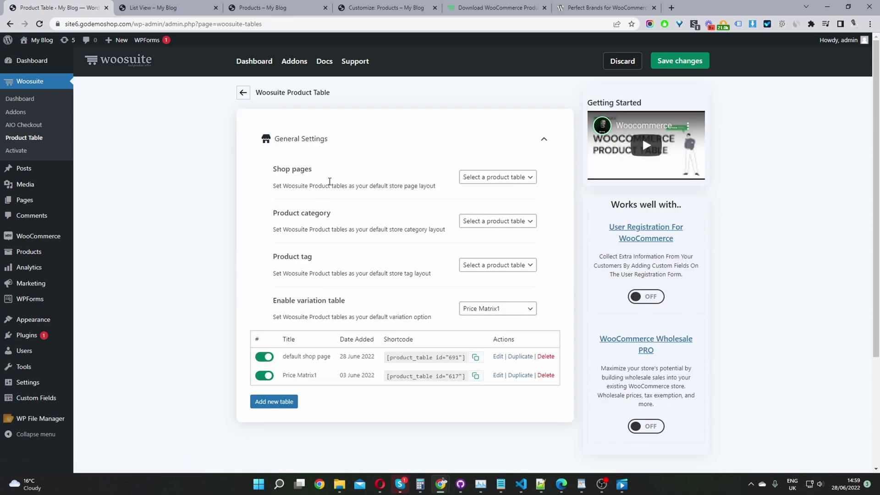
pyautogui.click(477, 356)
# Assign the default shop page table to both Shop pages and Product category, and save the general settings
pyautogui.click(480, 178)
pyautogui.click(493, 198)
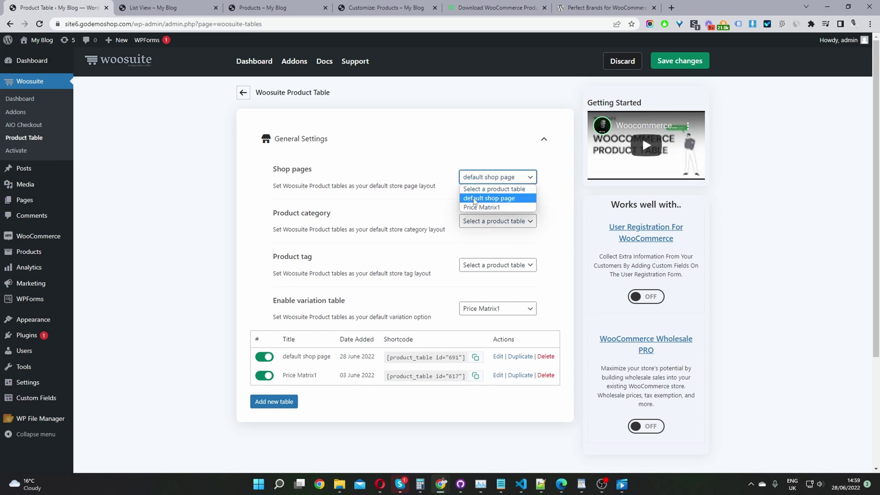
pyautogui.click(478, 199)
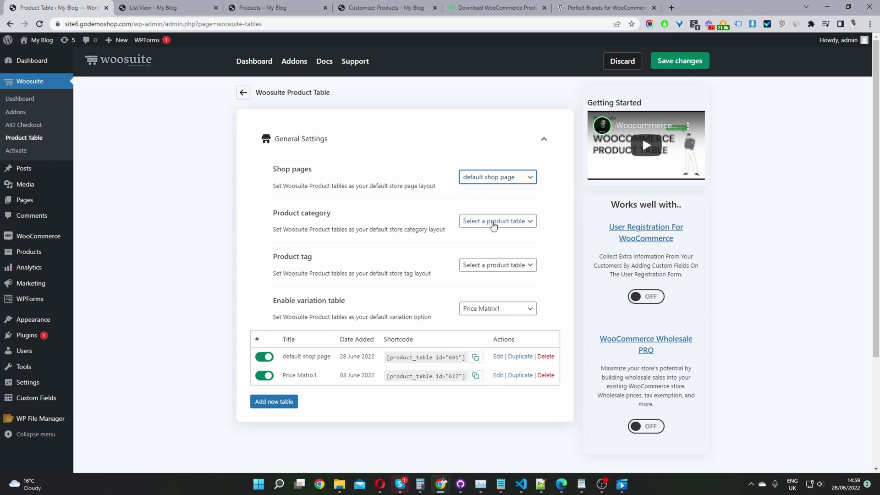
pyautogui.click(497, 221)
pyautogui.click(489, 242)
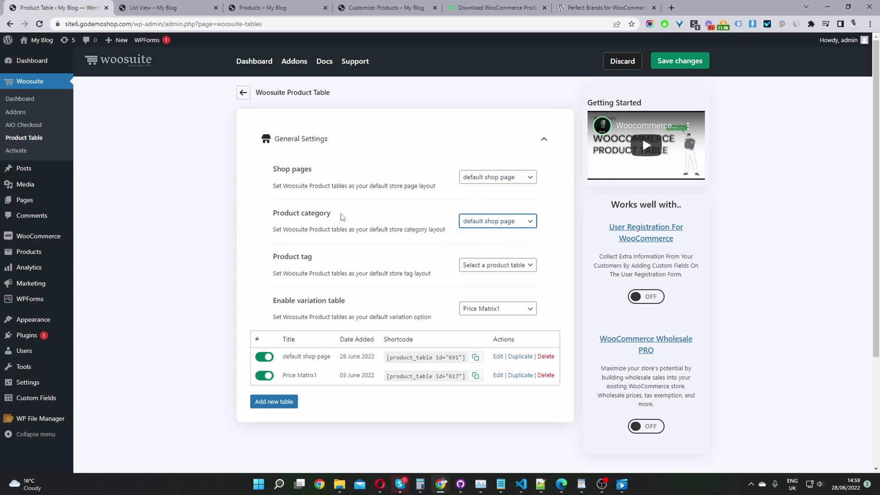
pyautogui.click(680, 61)
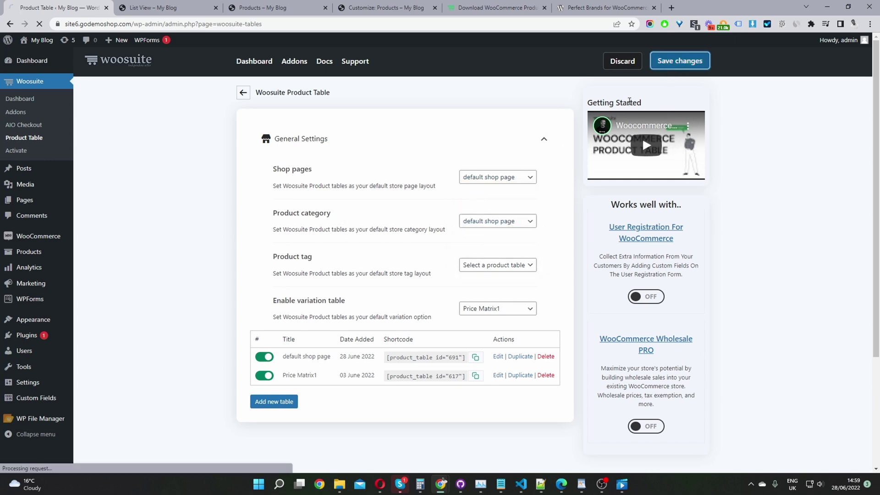
# Open the store's shop page in a new tab and filter its product table by the Gucci and Lacoste brands in turn
pyautogui.moveTo(39, 40)
pyautogui.click(43, 67)
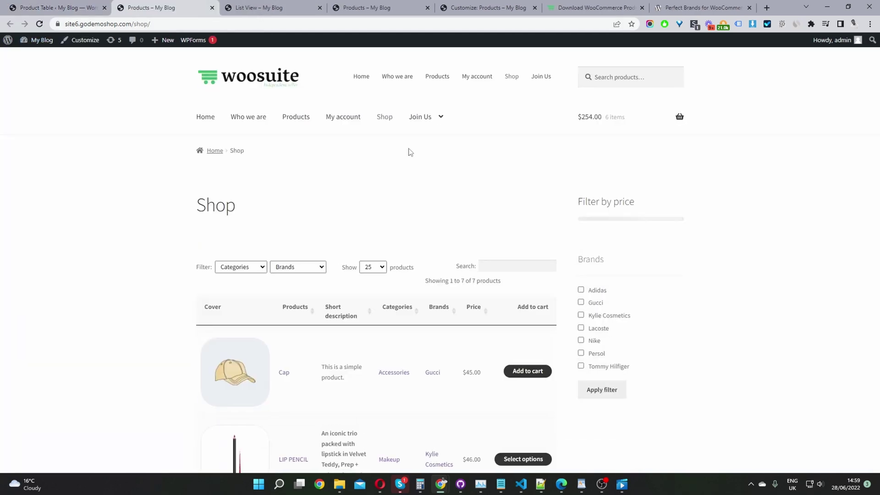
pyautogui.click(229, 270)
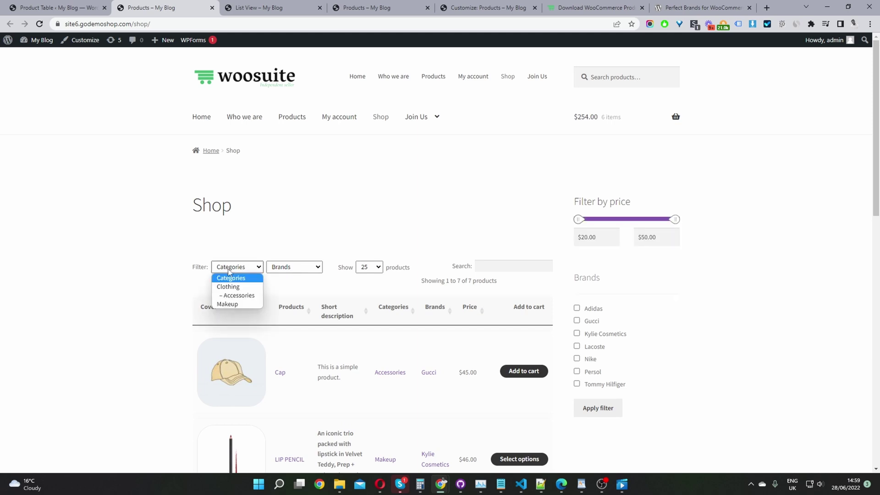
pyautogui.click(293, 267)
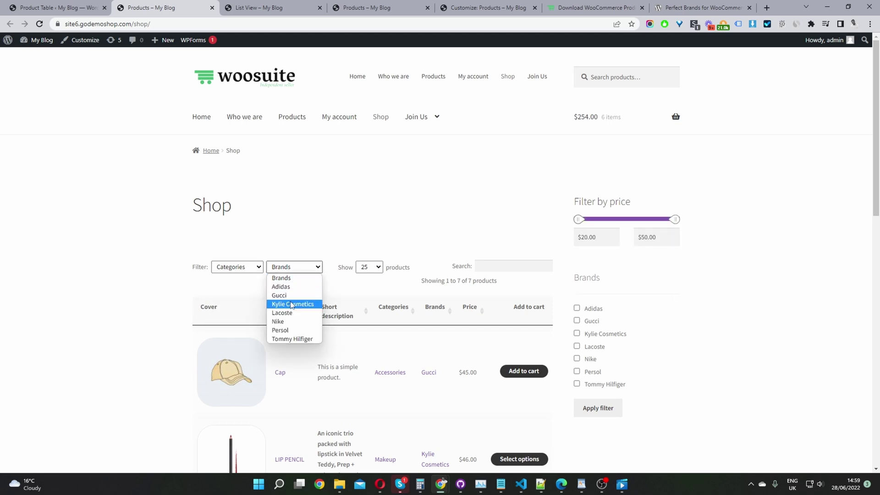
pyautogui.click(280, 295)
pyautogui.click(293, 267)
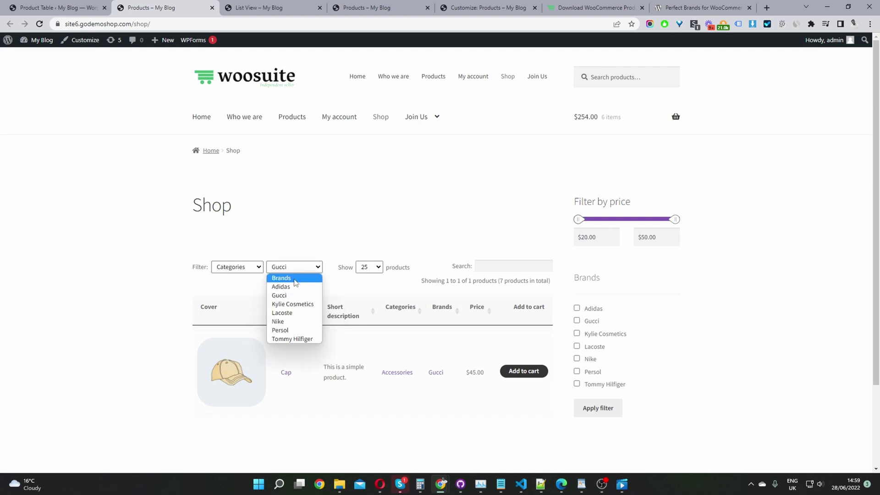
pyautogui.click(295, 314)
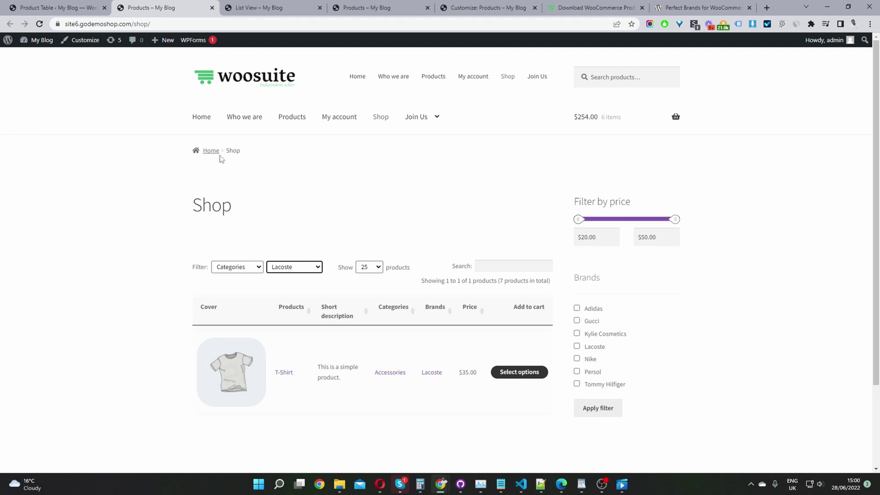
# Enable the Reset button in the default shop page table's Order Form Controls and save the changes
pyautogui.click(55, 7)
pyautogui.scroll(-2, 501, 305)
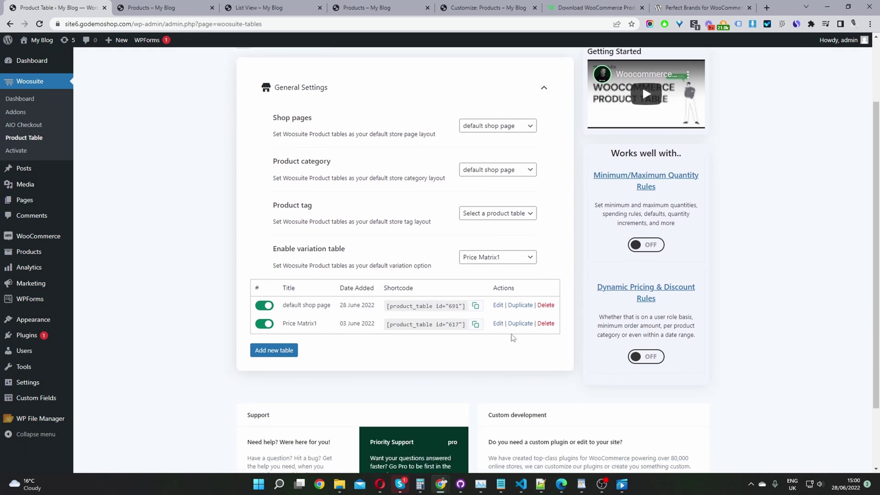
pyautogui.click(498, 303)
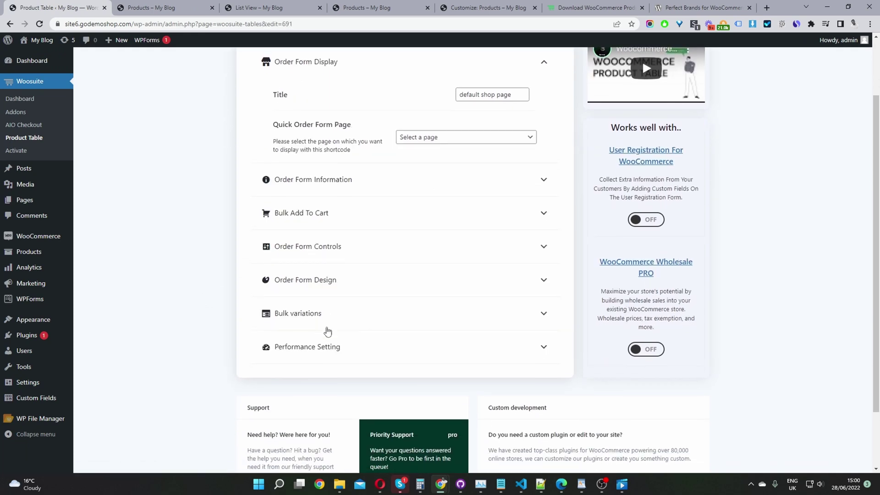
pyautogui.click(338, 236)
pyautogui.scroll(-7, 578, 367)
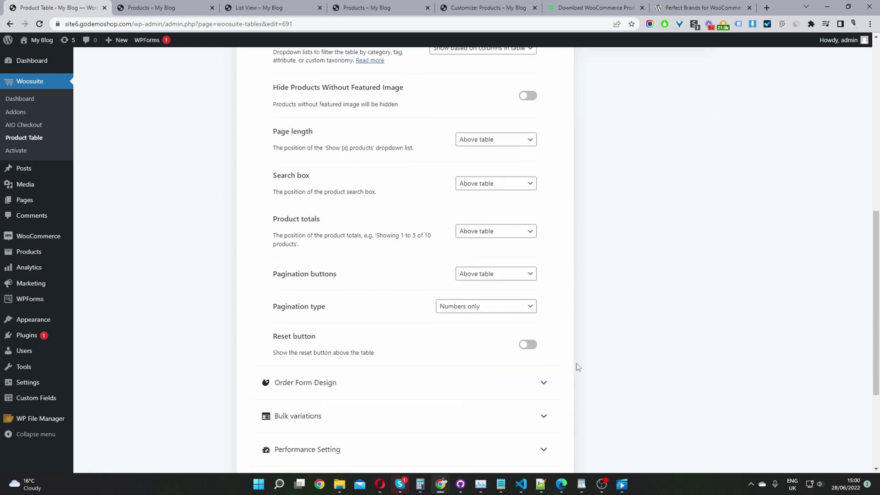
pyautogui.click(528, 343)
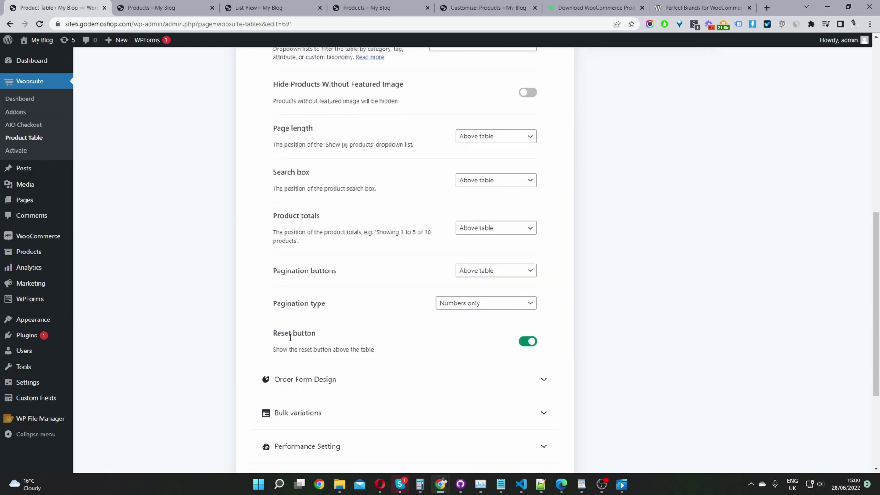
pyautogui.scroll(9, 572, 330)
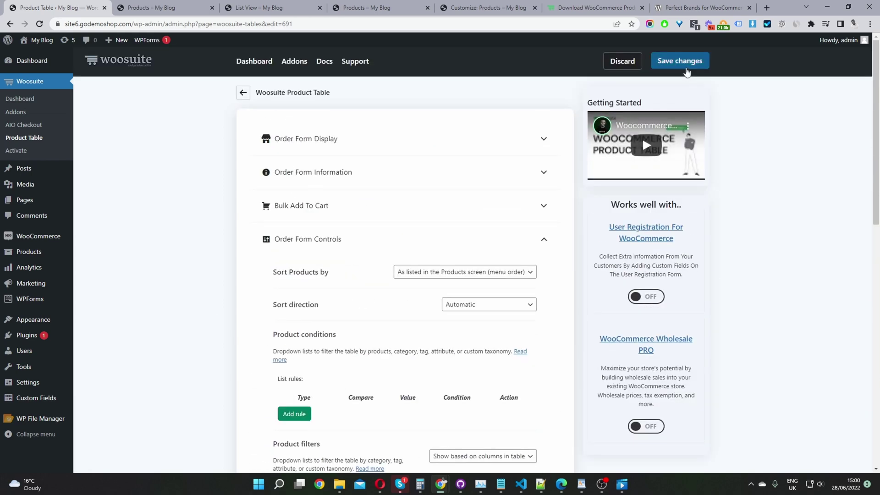
pyautogui.click(685, 67)
# Reload the shop page, filter the table by Gucci and Kylie Cosmetics in turn, and reset the filters
pyautogui.click(145, 8)
pyautogui.click(39, 24)
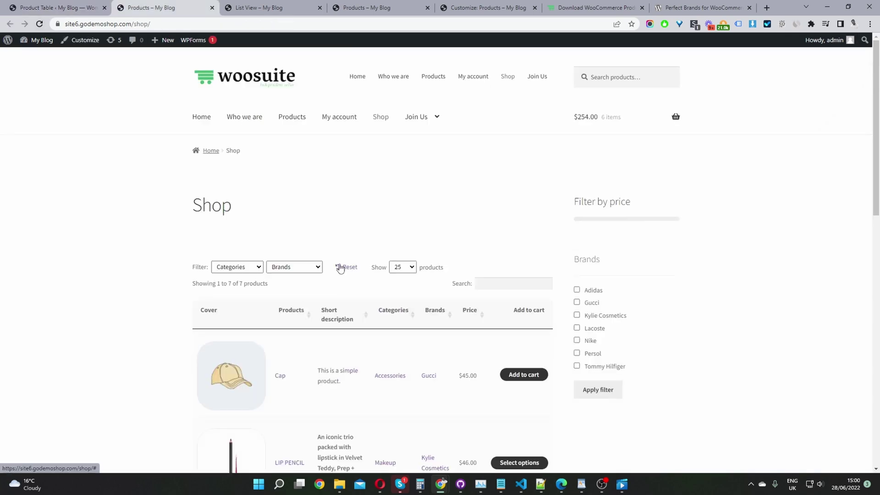
pyautogui.click(288, 268)
pyautogui.click(297, 297)
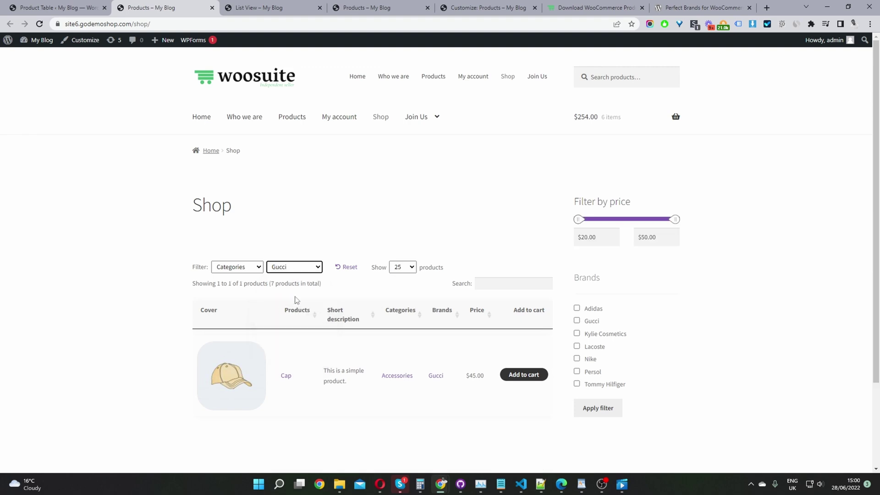
pyautogui.click(296, 269)
pyautogui.click(297, 302)
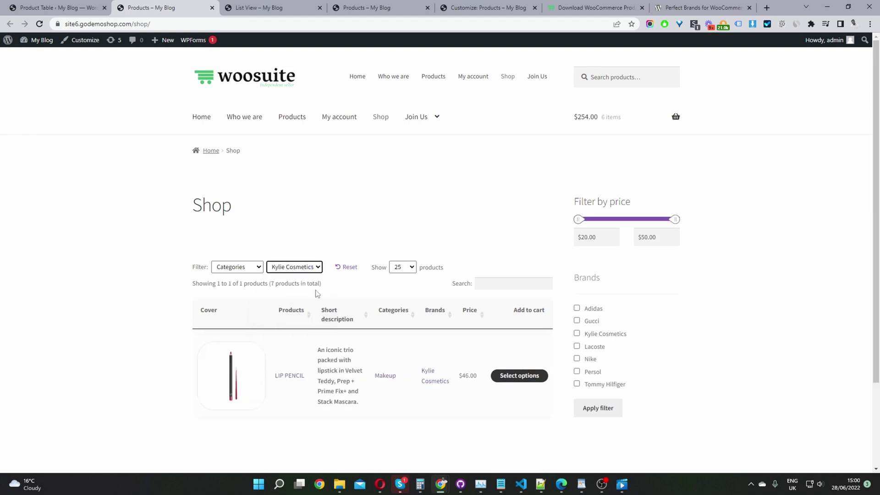
pyautogui.click(346, 267)
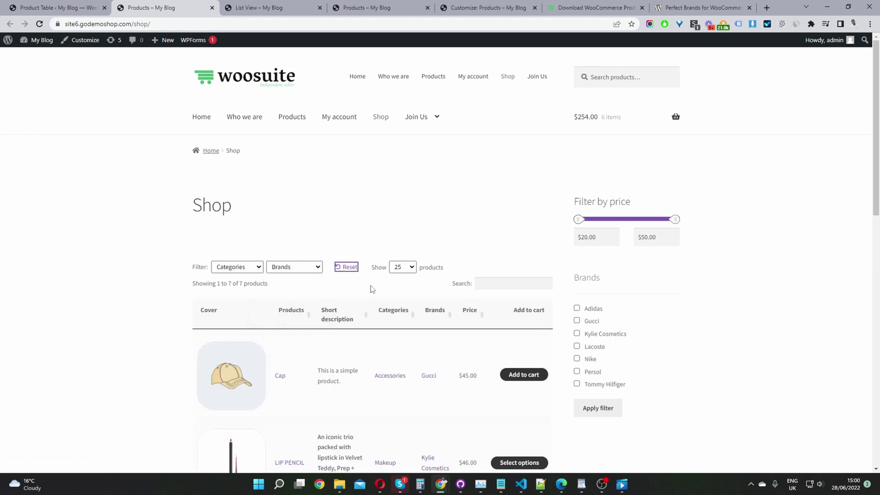
# Sort the shop's product table by Brands, Categories and Products in turn
pyautogui.click(436, 314)
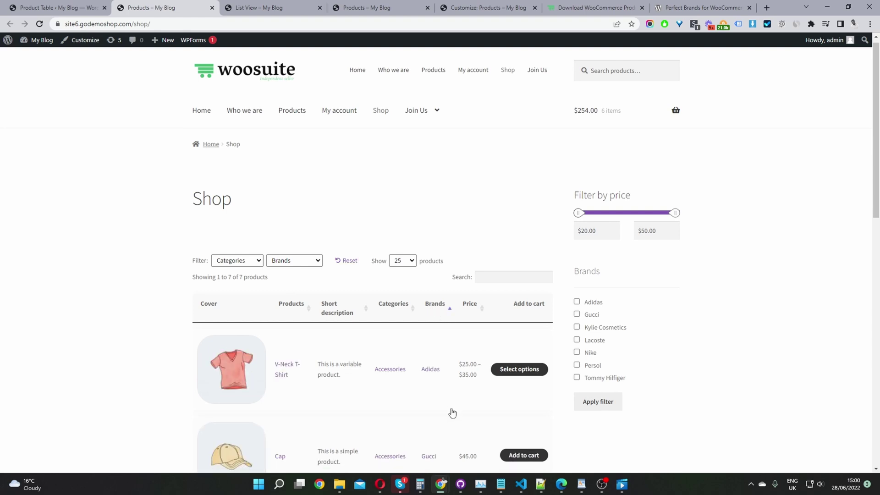
pyautogui.scroll(-4, 452, 413)
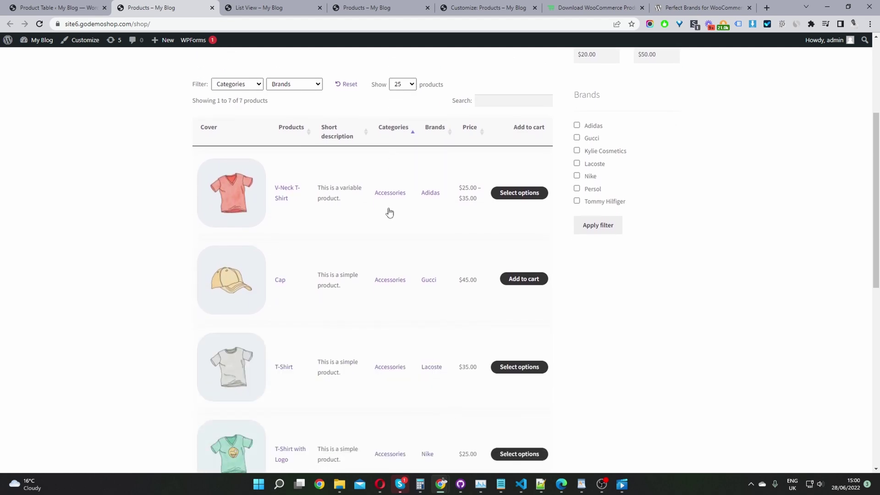
pyautogui.click(293, 135)
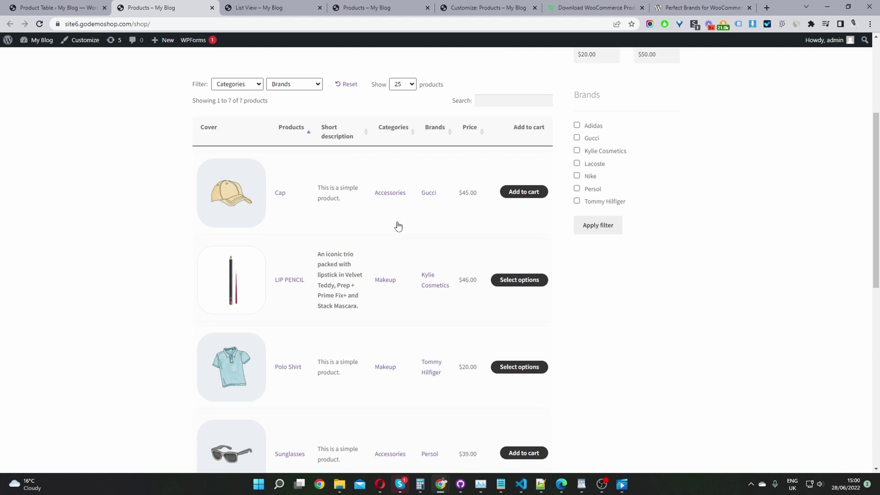